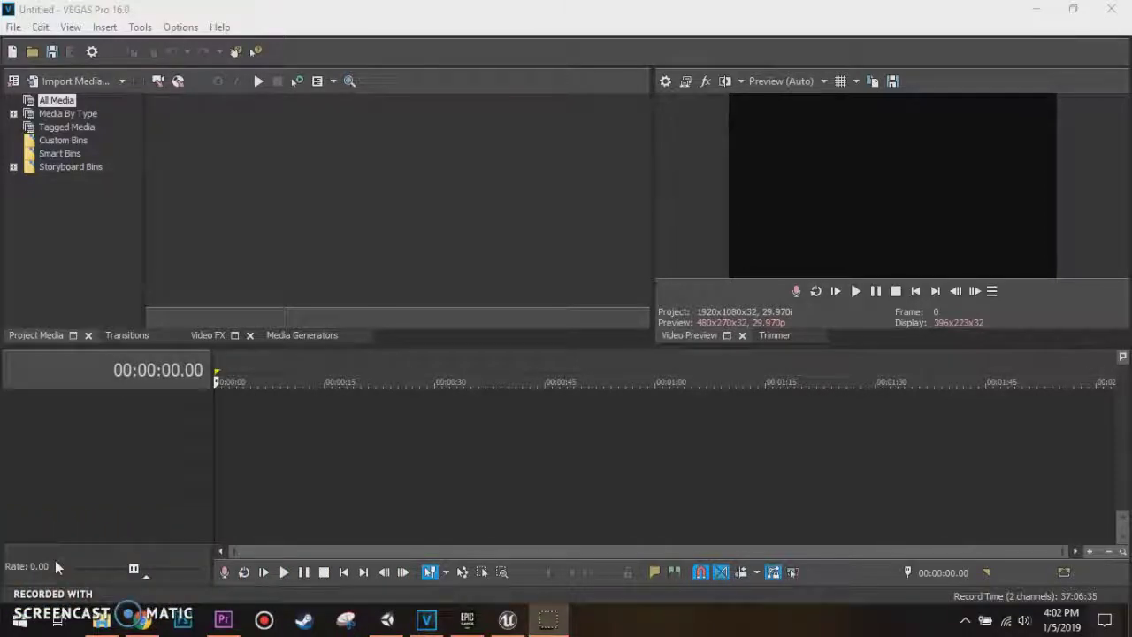
Step: Add the jigsaw_ransomware_logo image from the Vegas Pro 16 Tutorial folder to the start of the timeline
click(110, 626)
mouse_move(105, 623)
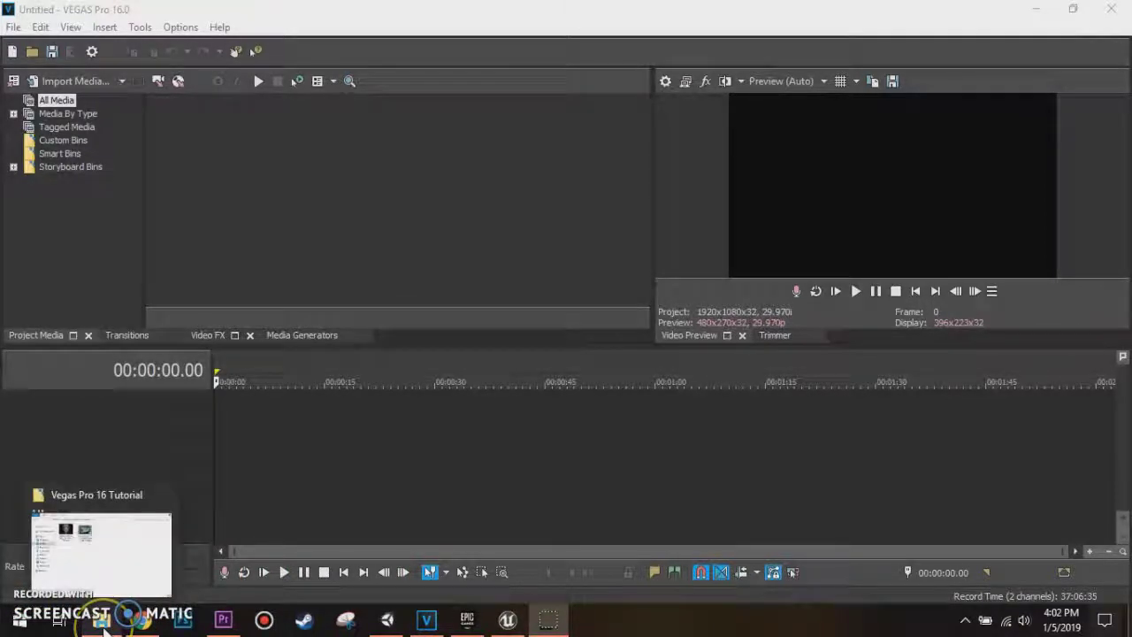
click(105, 623)
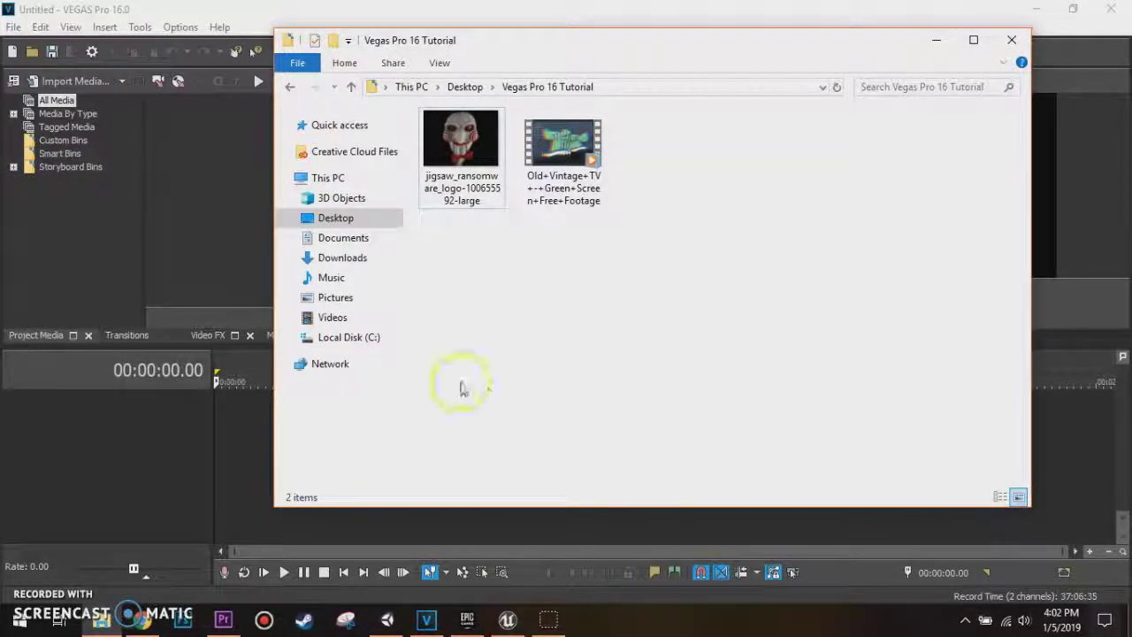
drag(462, 168, 254, 412)
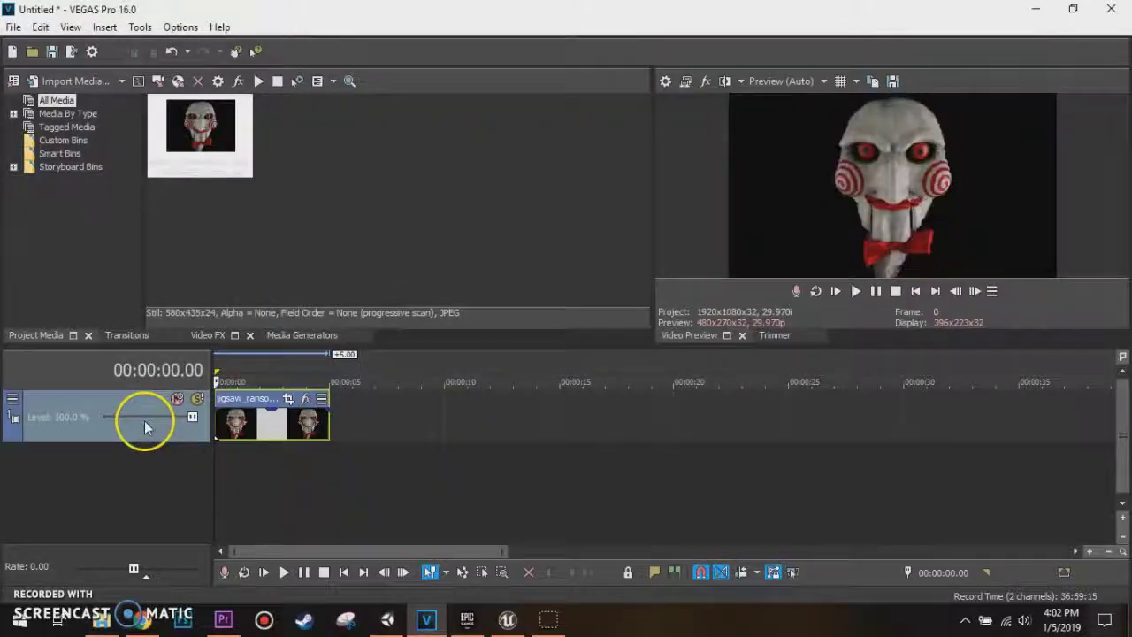
Step: Edit the visible button set so that all controls are shown in the video track headers
right_click(63, 405)
click(17, 401)
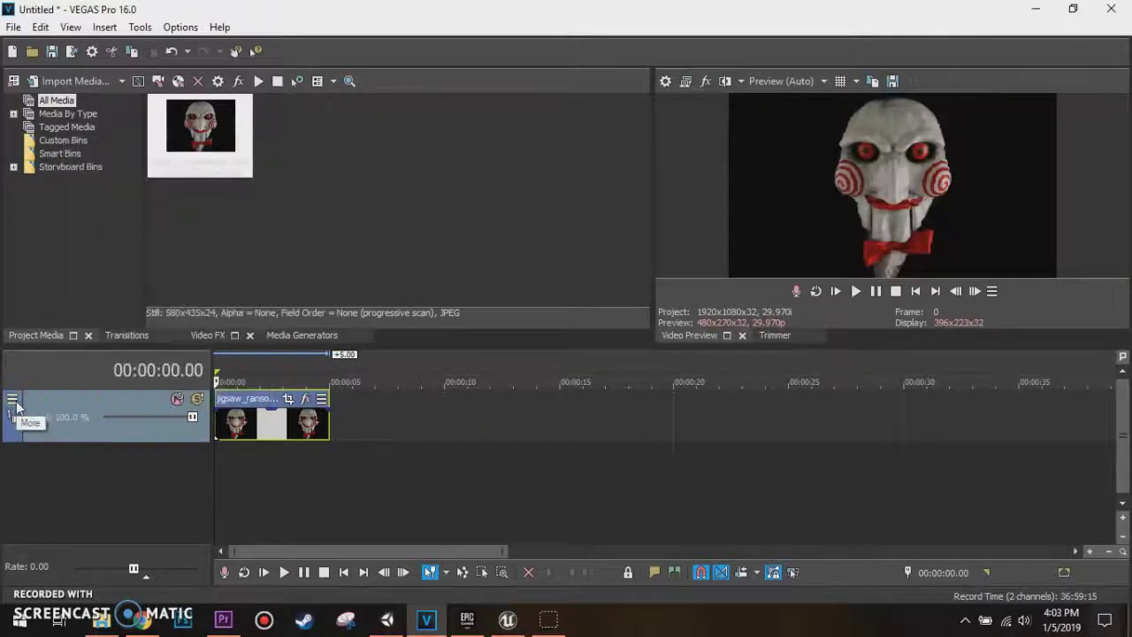
click(16, 406)
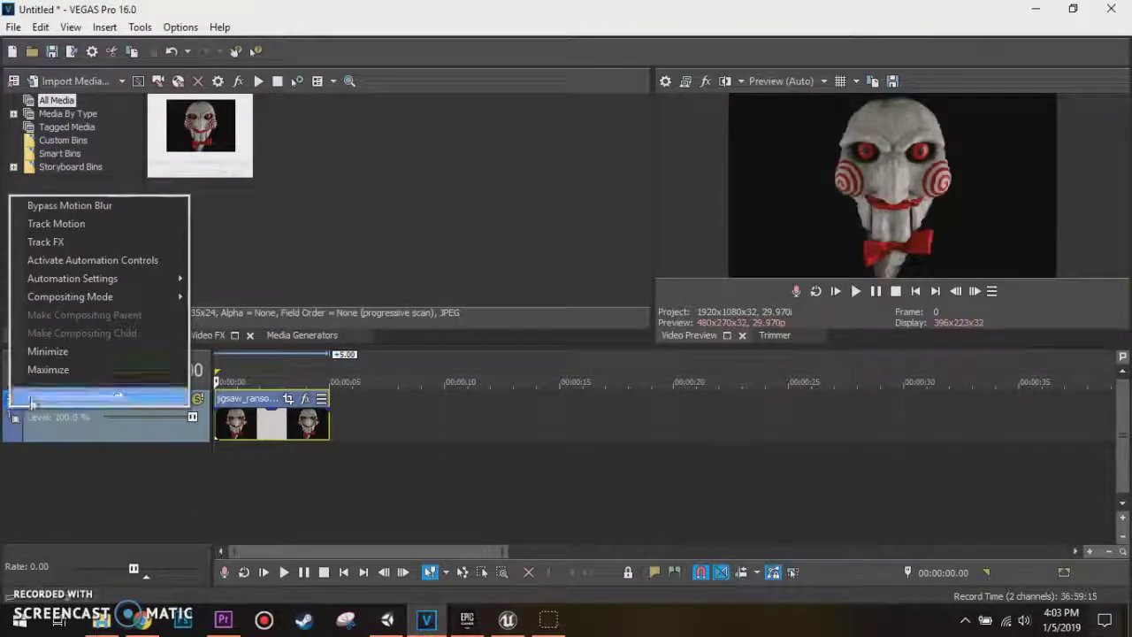
click(35, 397)
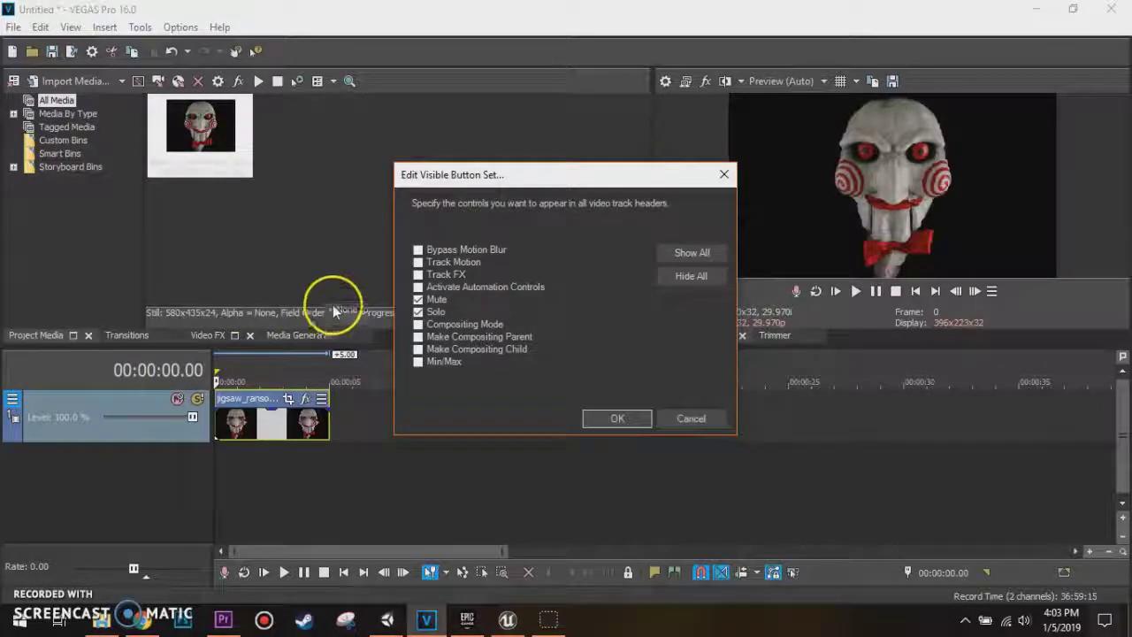
click(675, 254)
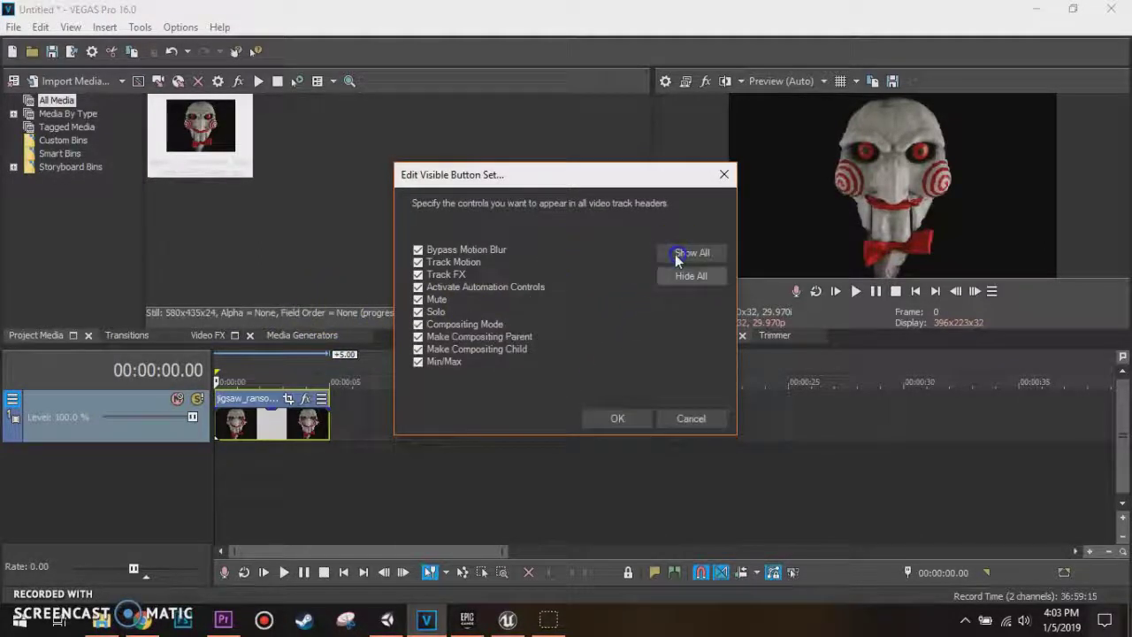
click(609, 416)
Step: Insert an empty video track above the jigsaw image's track
scroll(218, 451, up, 3)
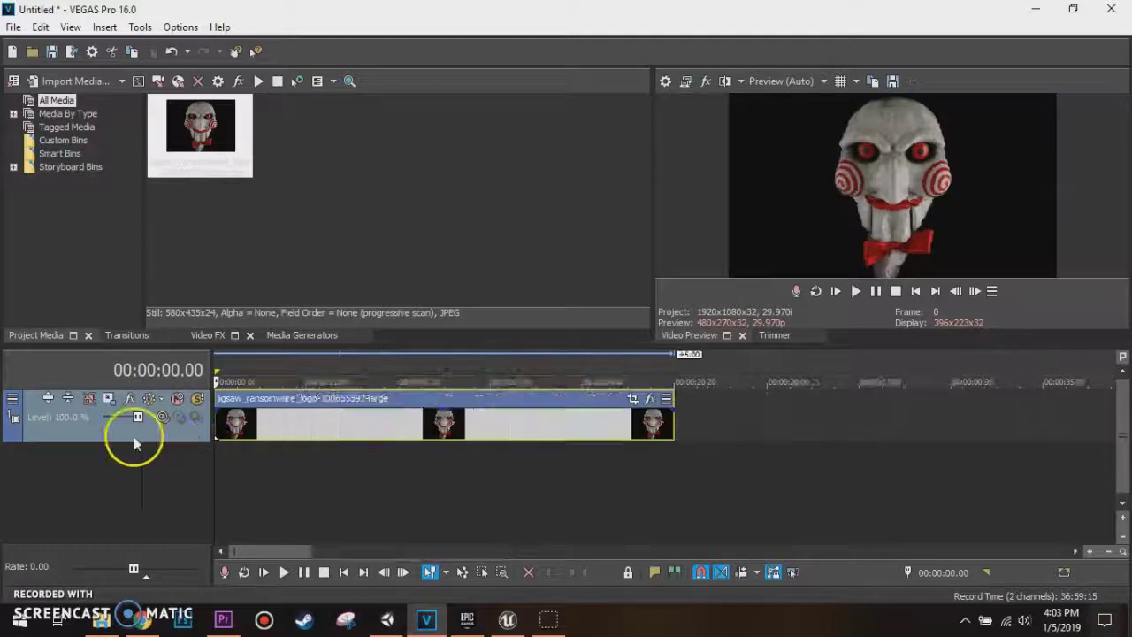
right_click(134, 436)
click(203, 209)
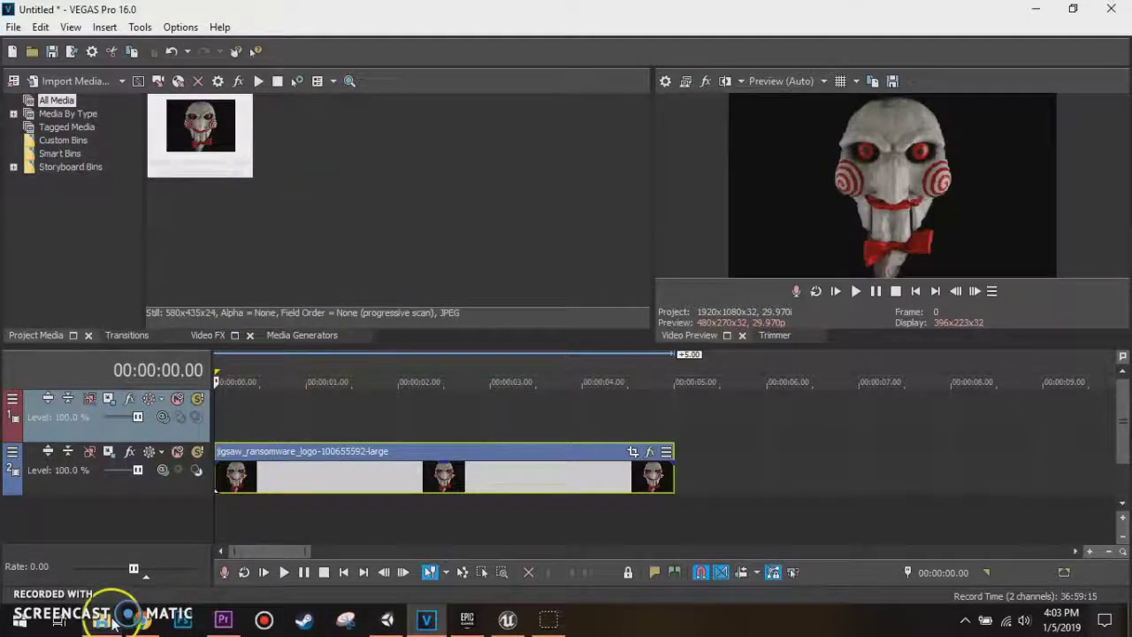
Step: Add the Old Vintage TV green screen footage from the Vegas Pro 16 Tutorial folder to the start of the empty upper track
mouse_move(113, 623)
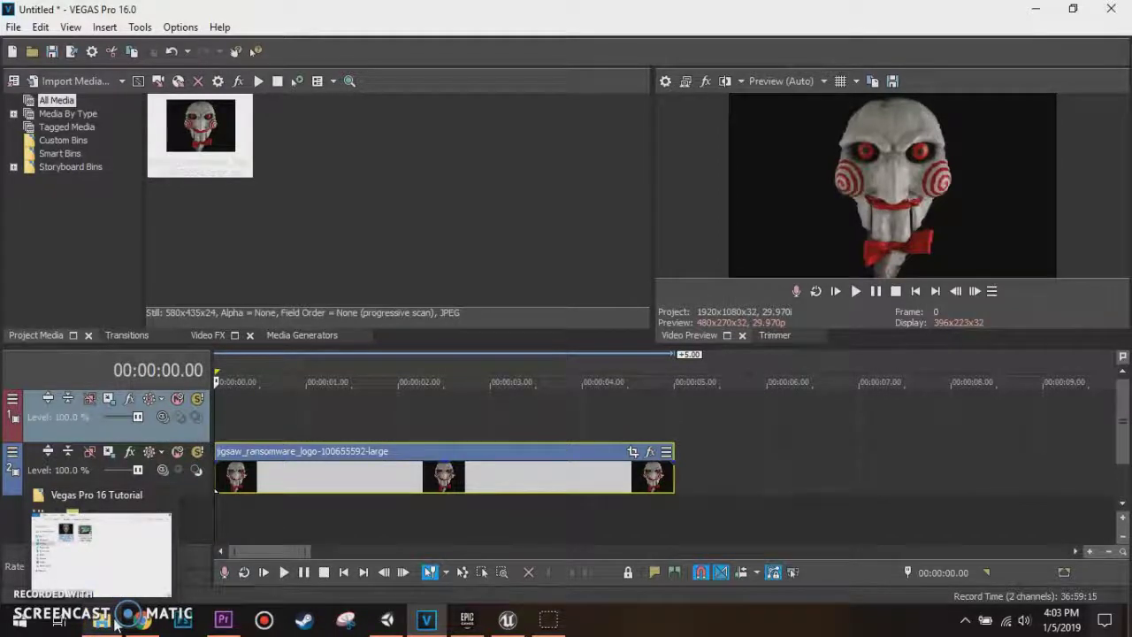
click(117, 623)
drag(639, 49, 821, 62)
drag(747, 173, 343, 421)
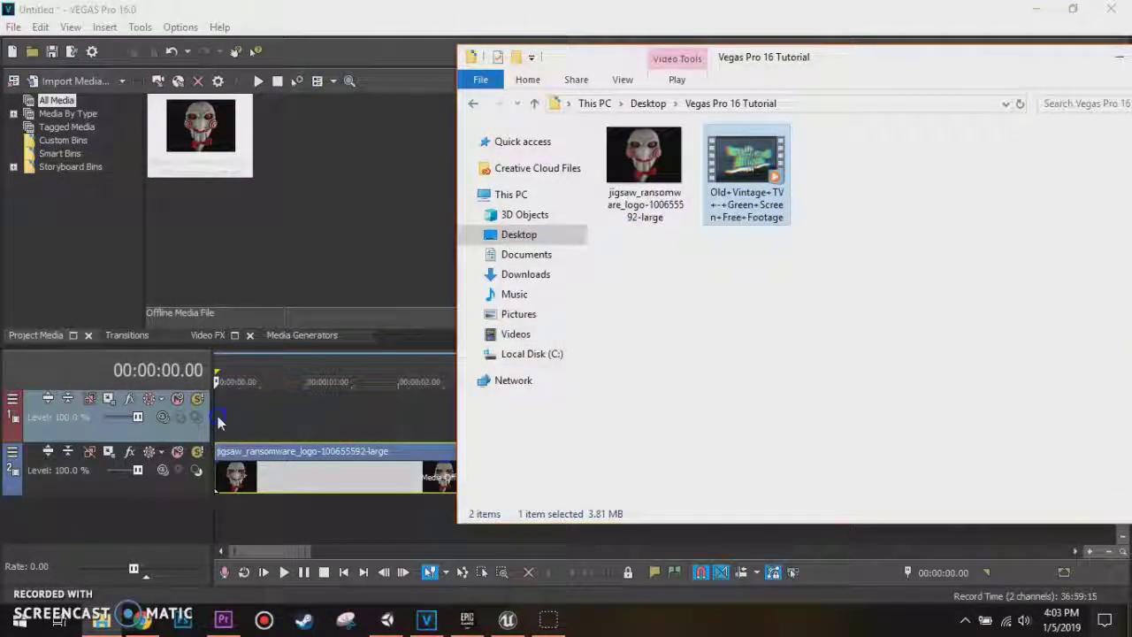
drag(245, 431, 243, 431)
Step: Cut off the first three seconds of the TV footage and move the remaining clip to the timeline start
click(330, 428)
click(400, 434)
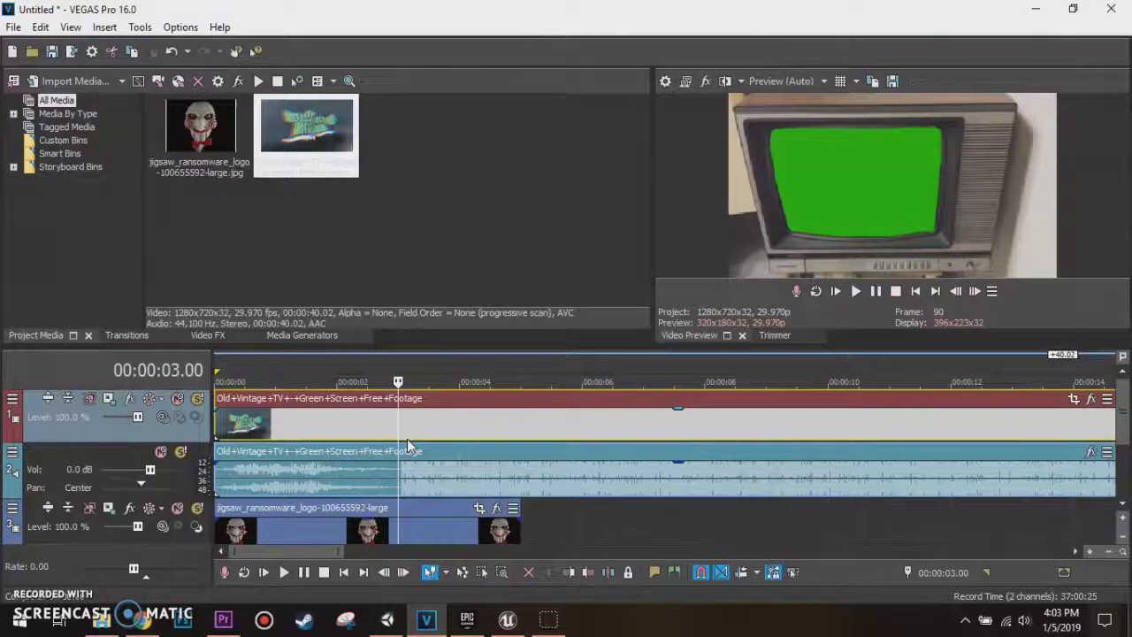
key(s)
click(395, 426)
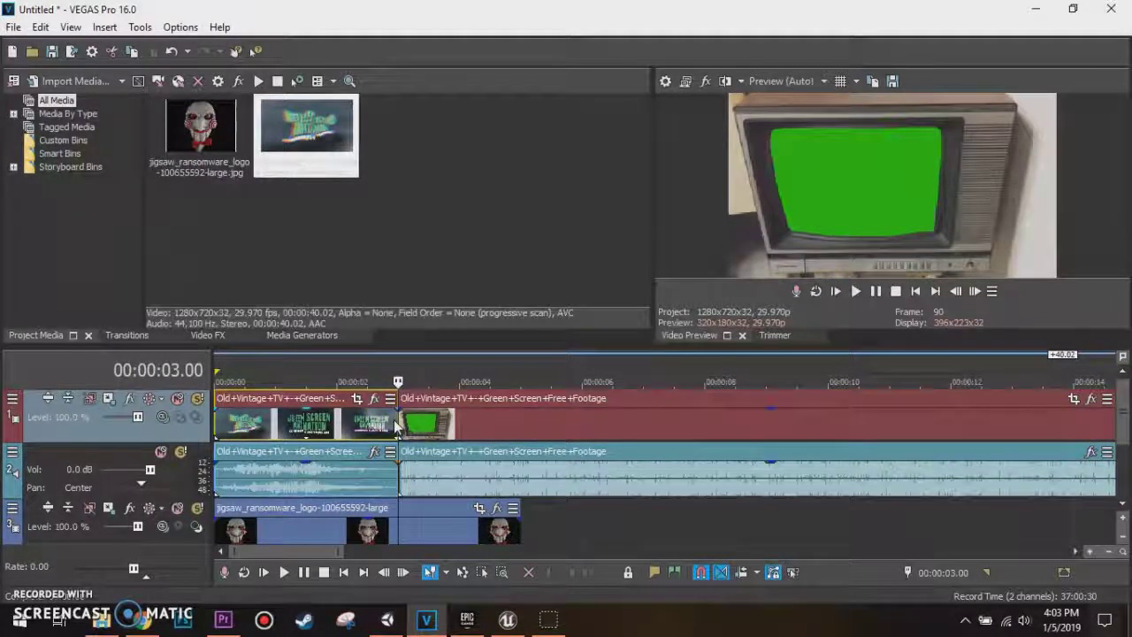
key(Delete)
drag(422, 427, 233, 406)
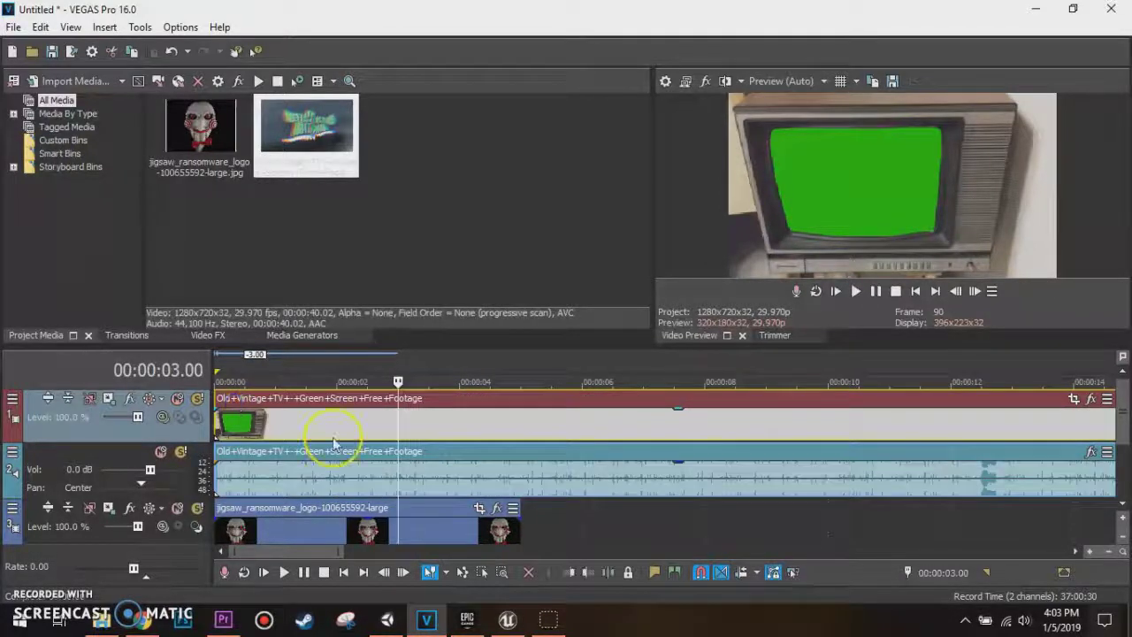
Step: Delete the TV footage's audio while keeping its video, and remove the emptied audio track
click(529, 446)
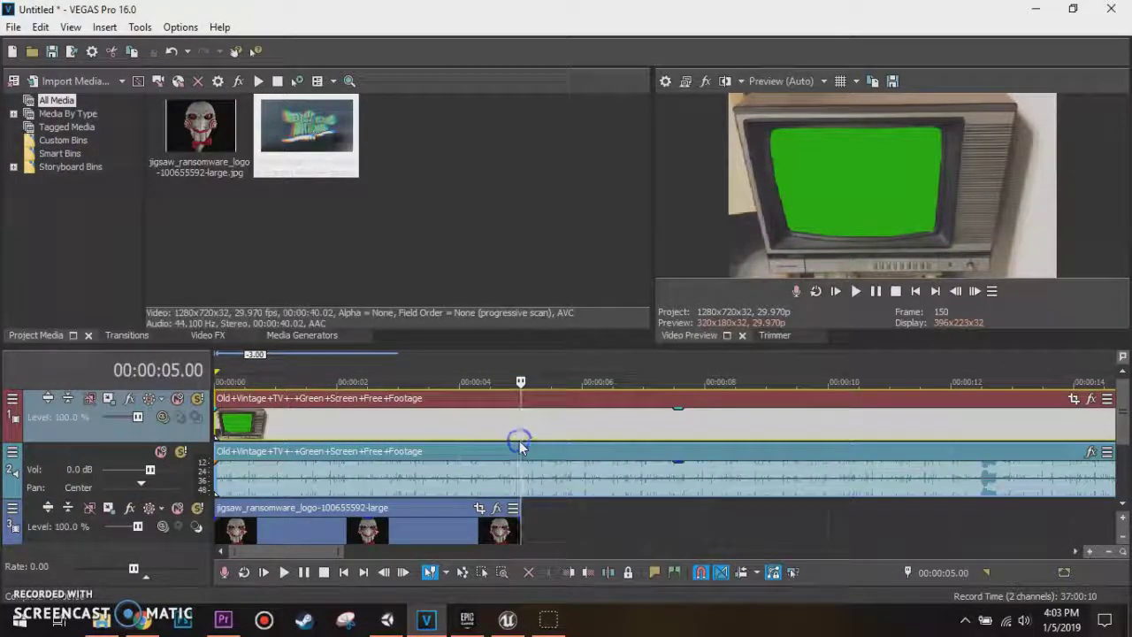
click(423, 451)
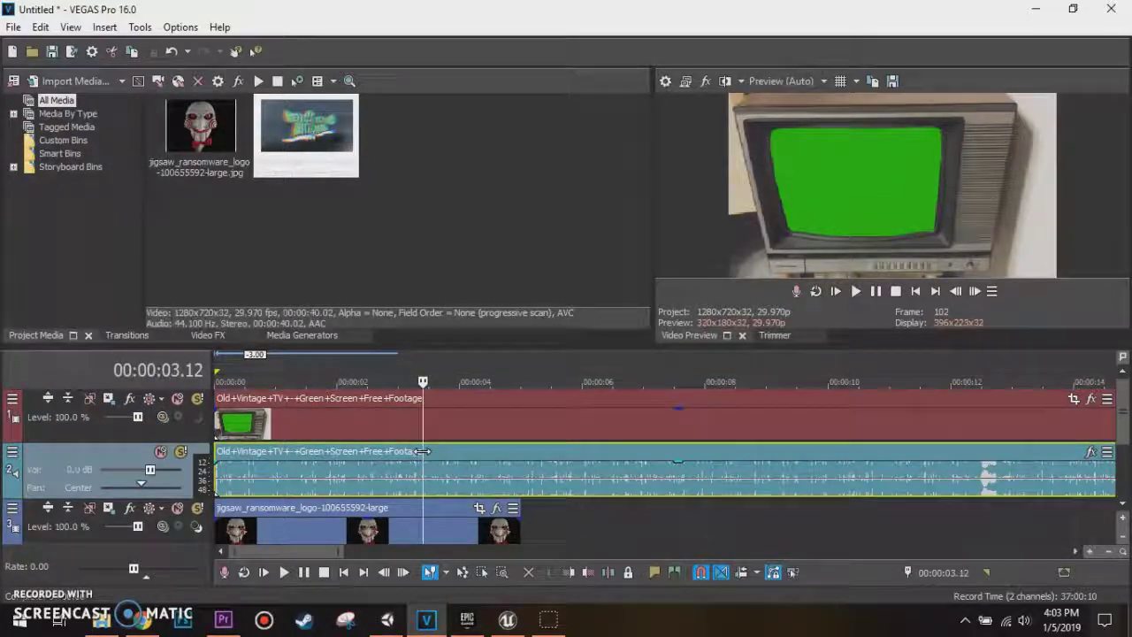
click(367, 454)
click(359, 456)
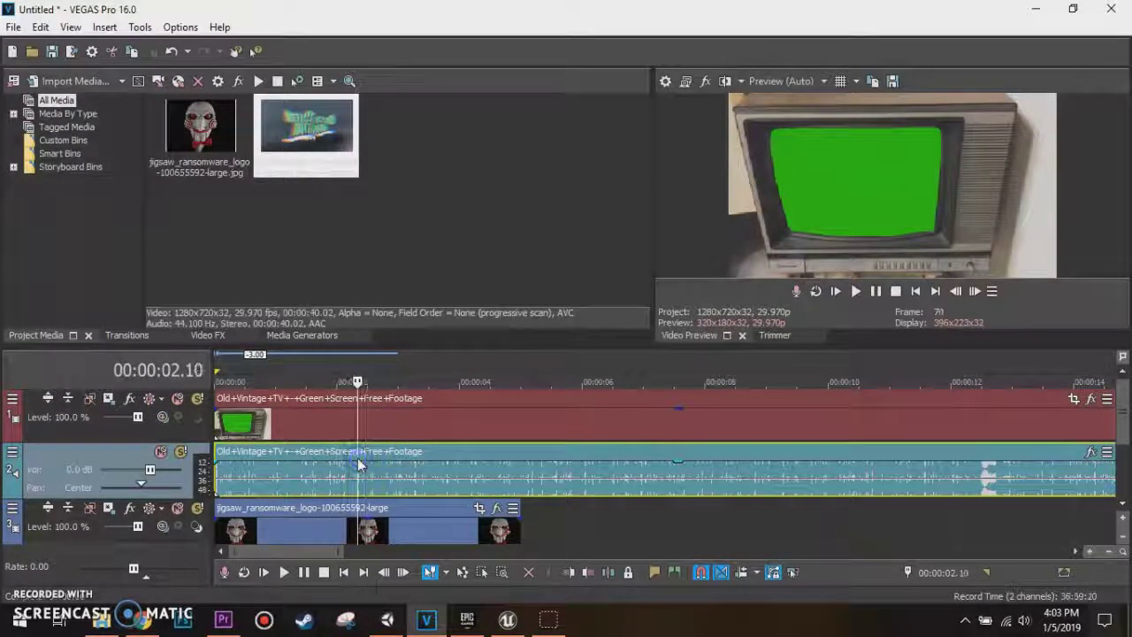
key(Delete)
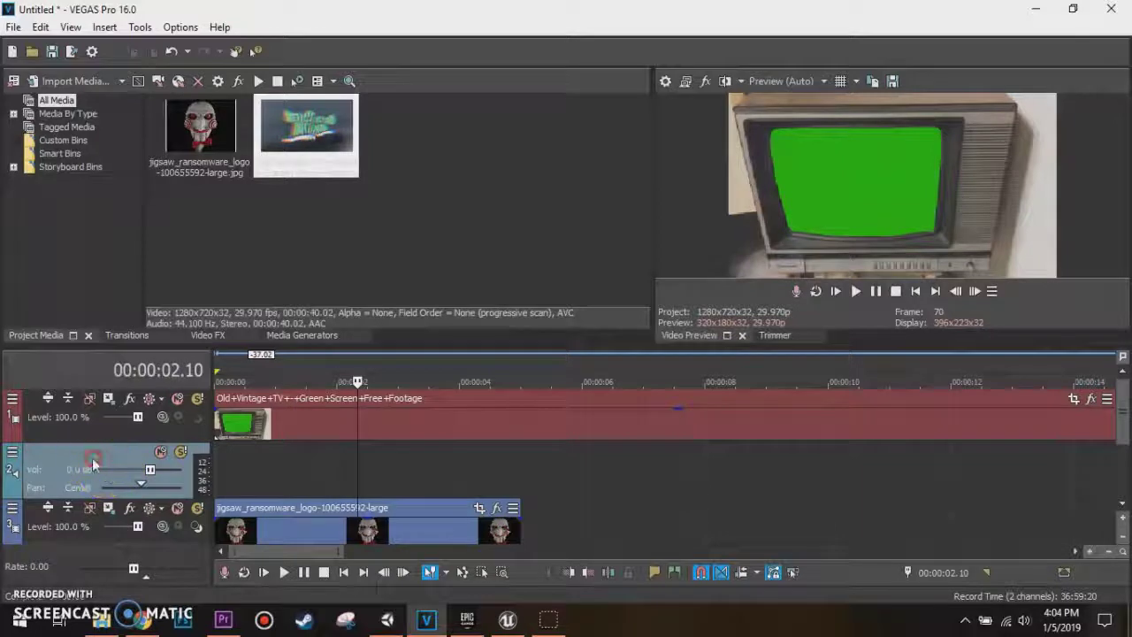
right_click(97, 467)
click(138, 159)
Step: Set the jigsaw image event's properties to Disable resample
scroll(528, 450, down, 4)
scroll(528, 449, up, 6)
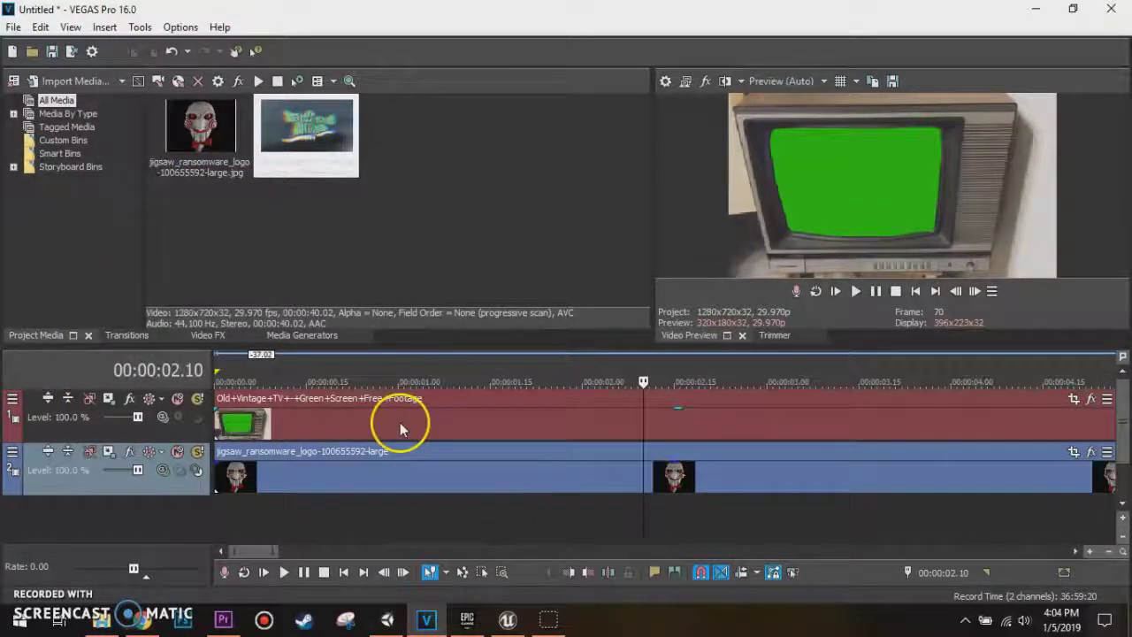
right_click(349, 473)
mouse_move(398, 609)
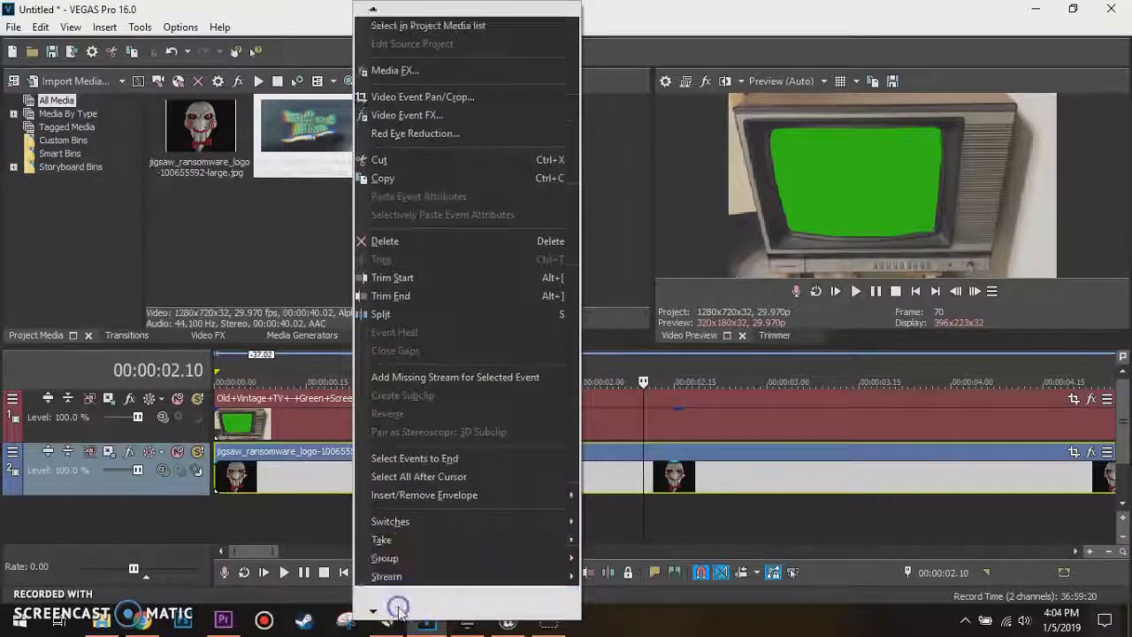
click(392, 596)
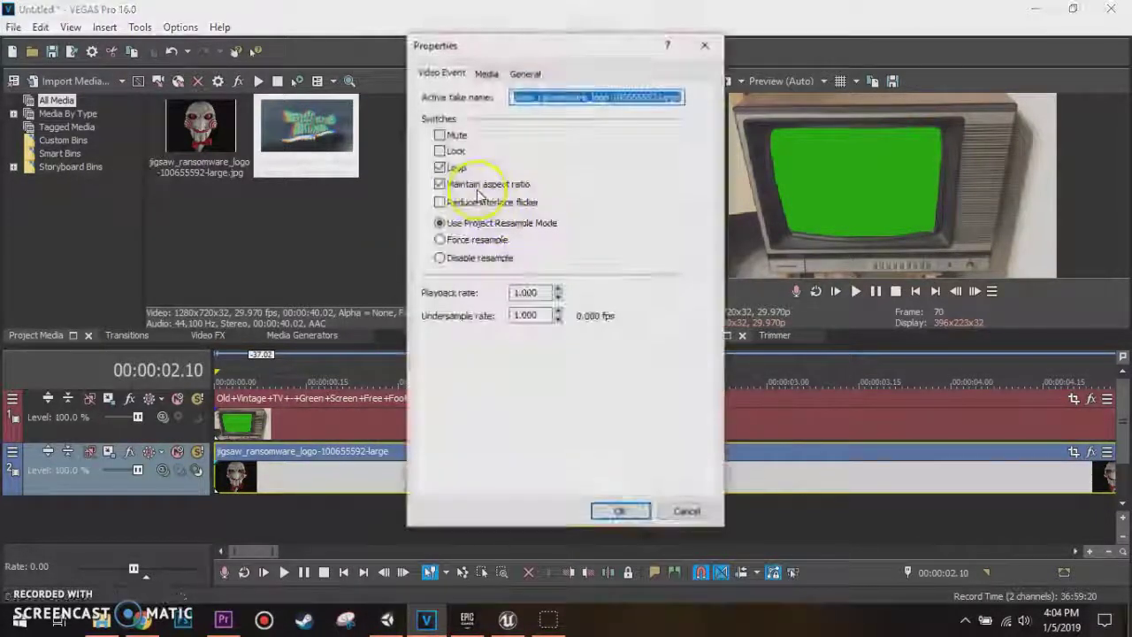
click(484, 259)
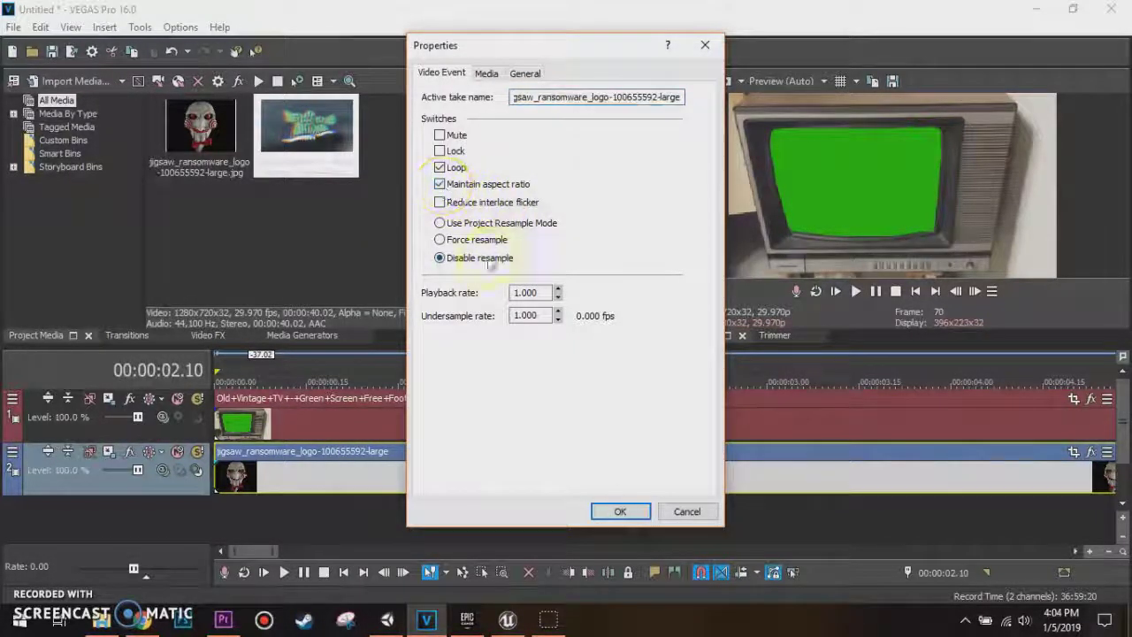
click(599, 512)
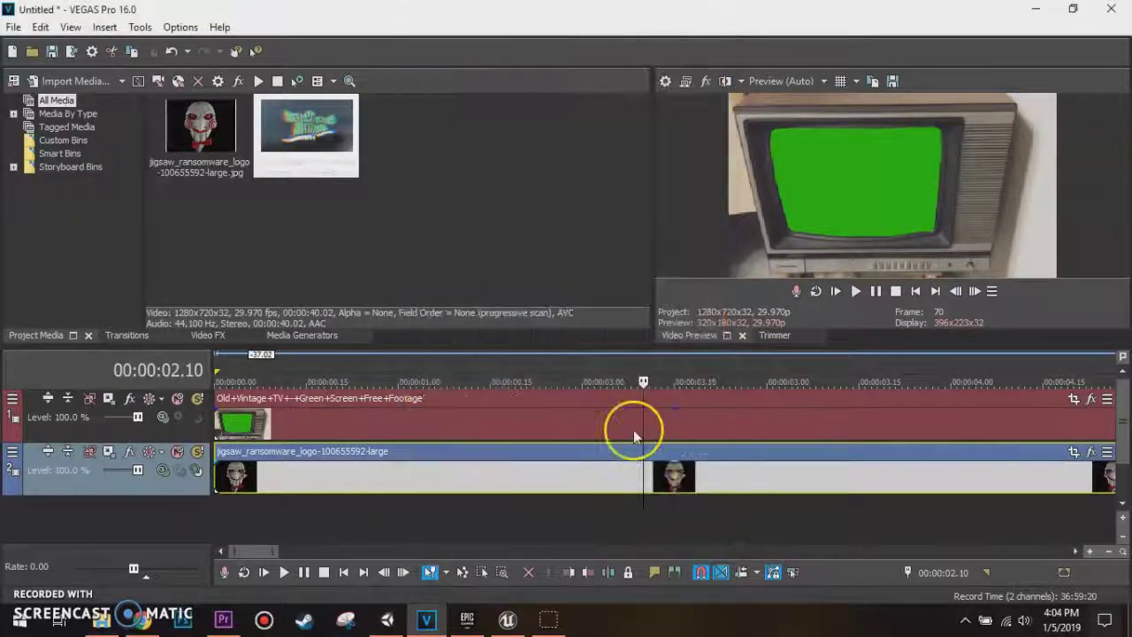
Step: Set the TV footage event's properties to Disable resample
right_click(465, 424)
click(493, 612)
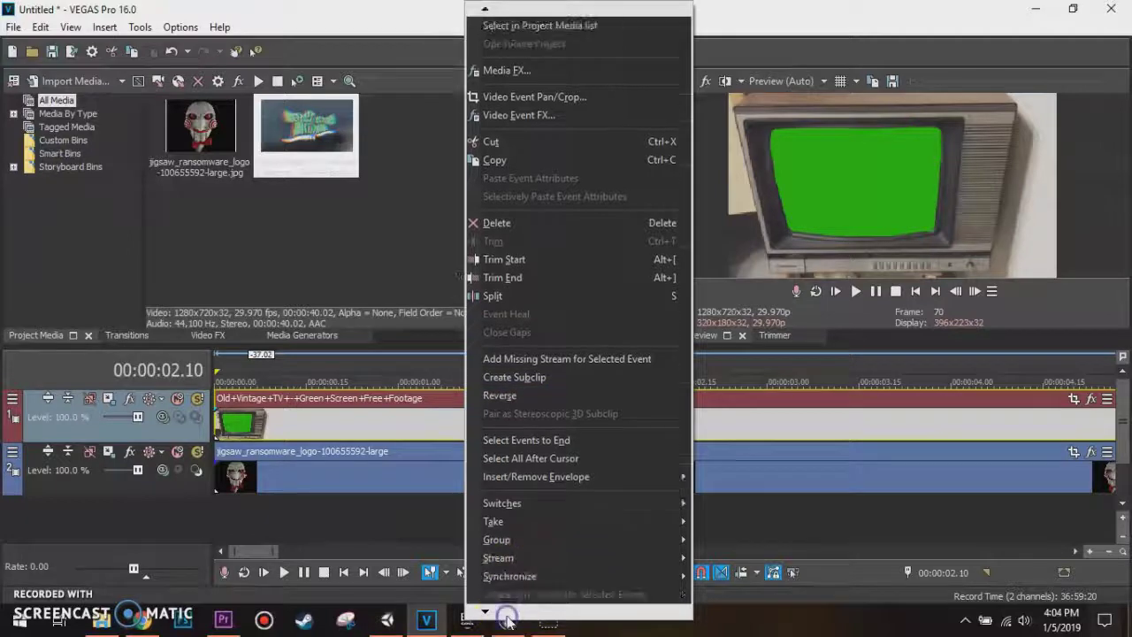
click(500, 595)
click(440, 258)
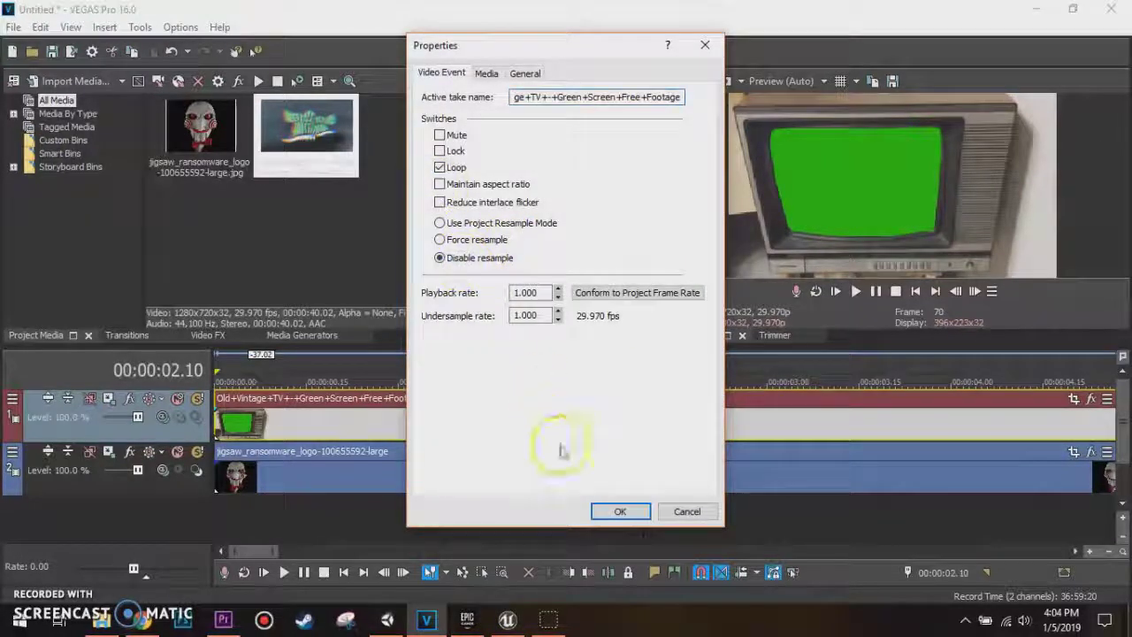
click(620, 511)
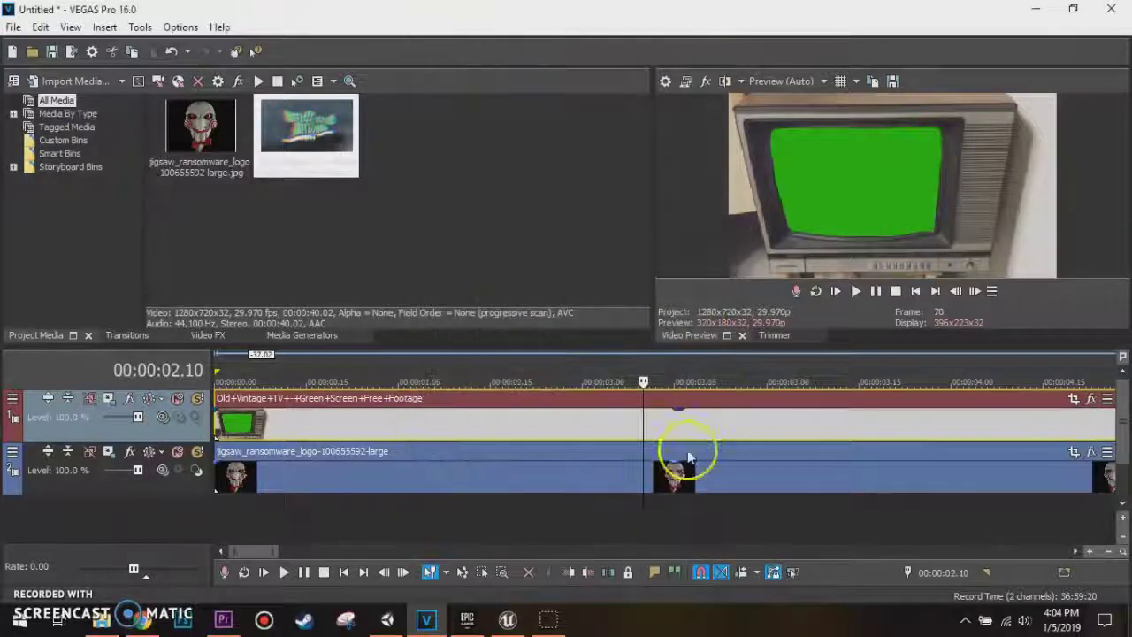
scroll(688, 454, up, 2)
click(788, 82)
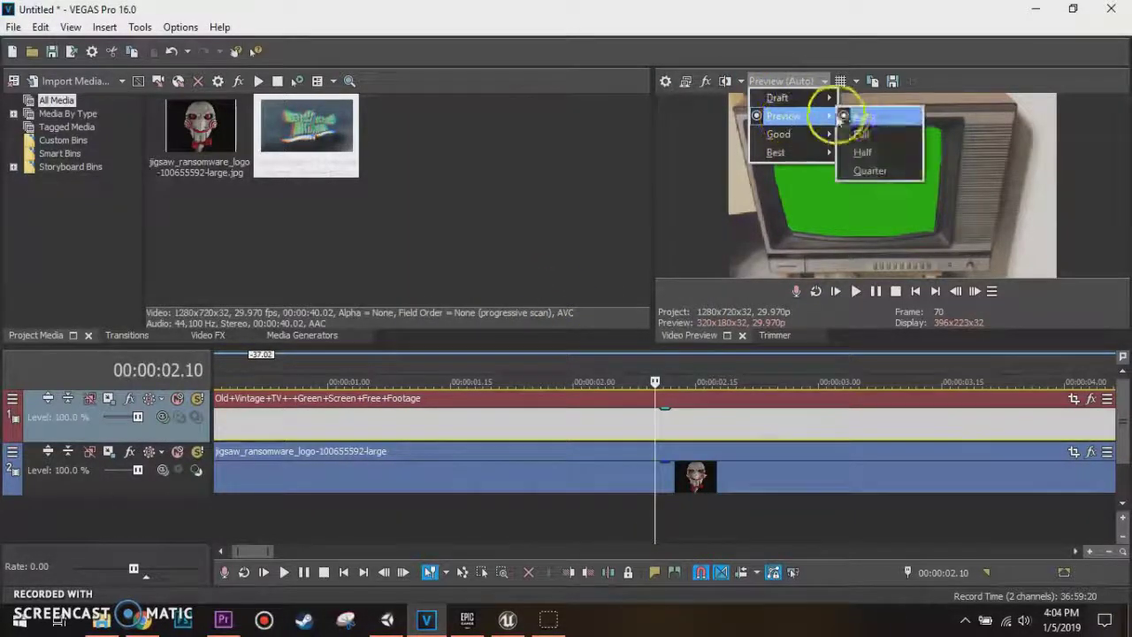
click(699, 51)
scroll(327, 429, down, 5)
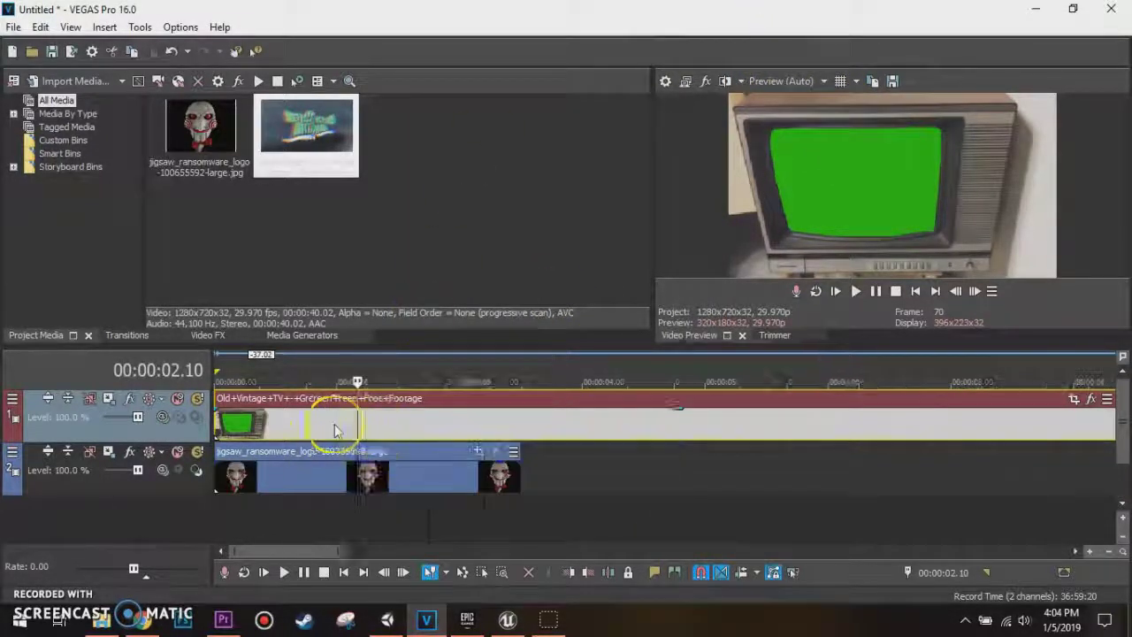
Step: Apply the Chroma Keyer effect with its (Default) preset to the TV green screen footage
click(246, 355)
click(201, 337)
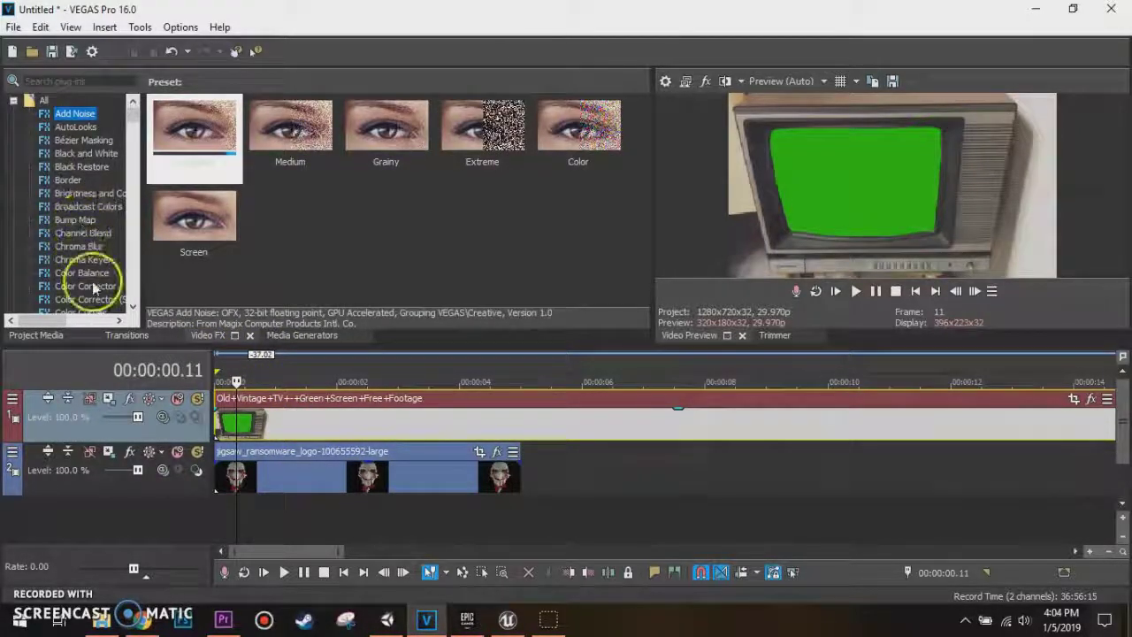
click(82, 259)
drag(194, 133, 307, 425)
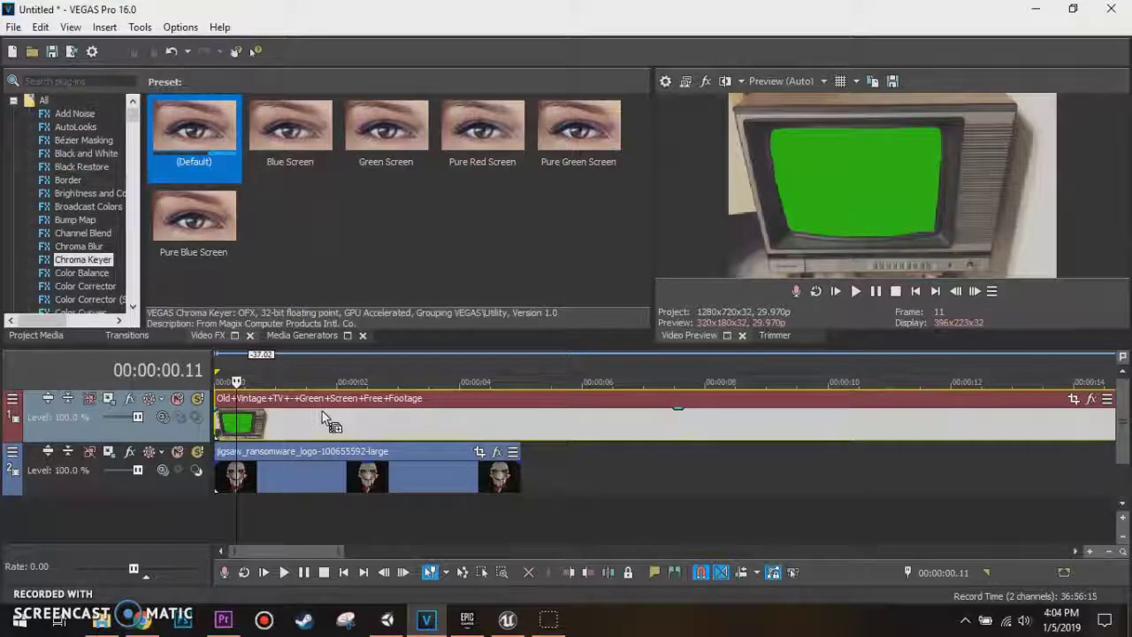
drag(323, 414, 322, 410)
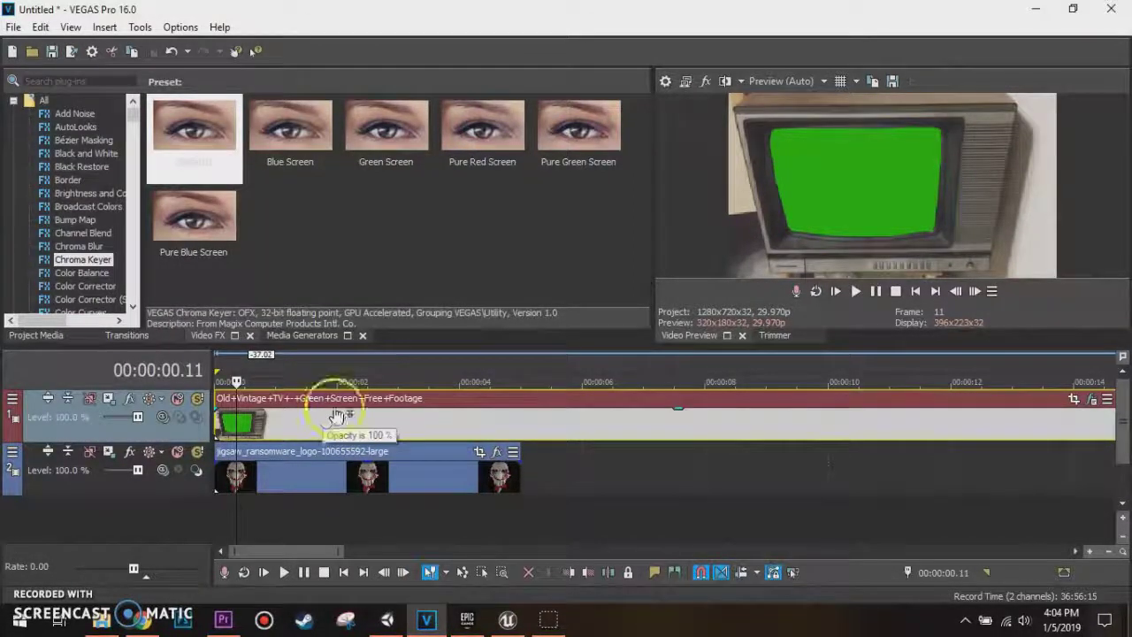
Step: Return the playhead to the timeline start and open the Chroma Keyer settings of the TV footage
click(1093, 407)
click(217, 417)
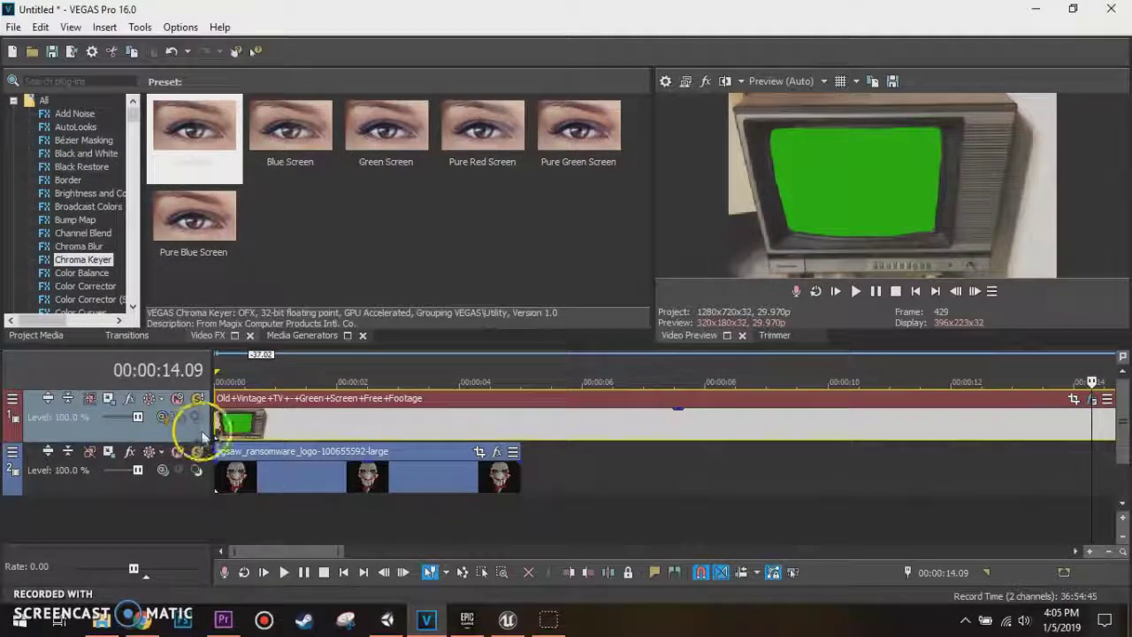
click(1090, 403)
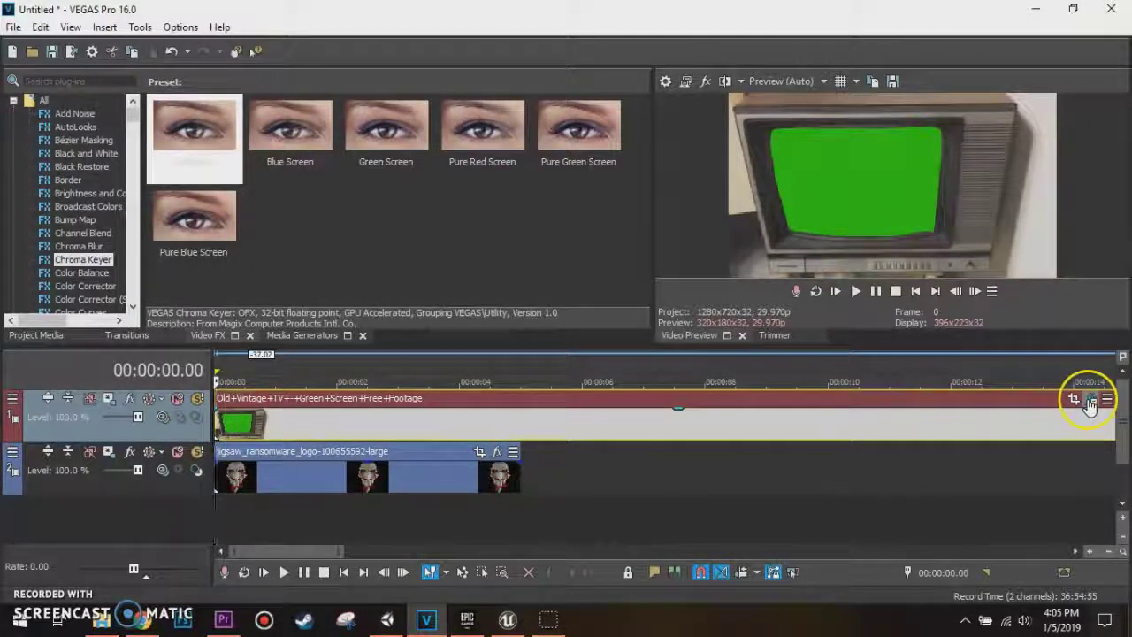
scroll(1061, 407, down, 3)
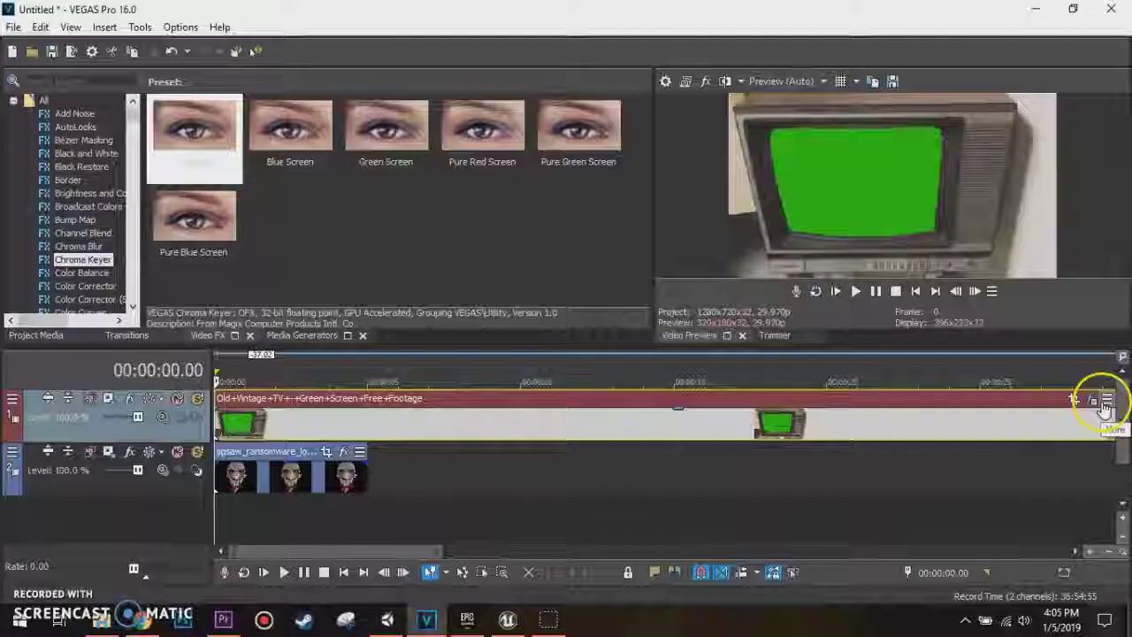
click(1092, 400)
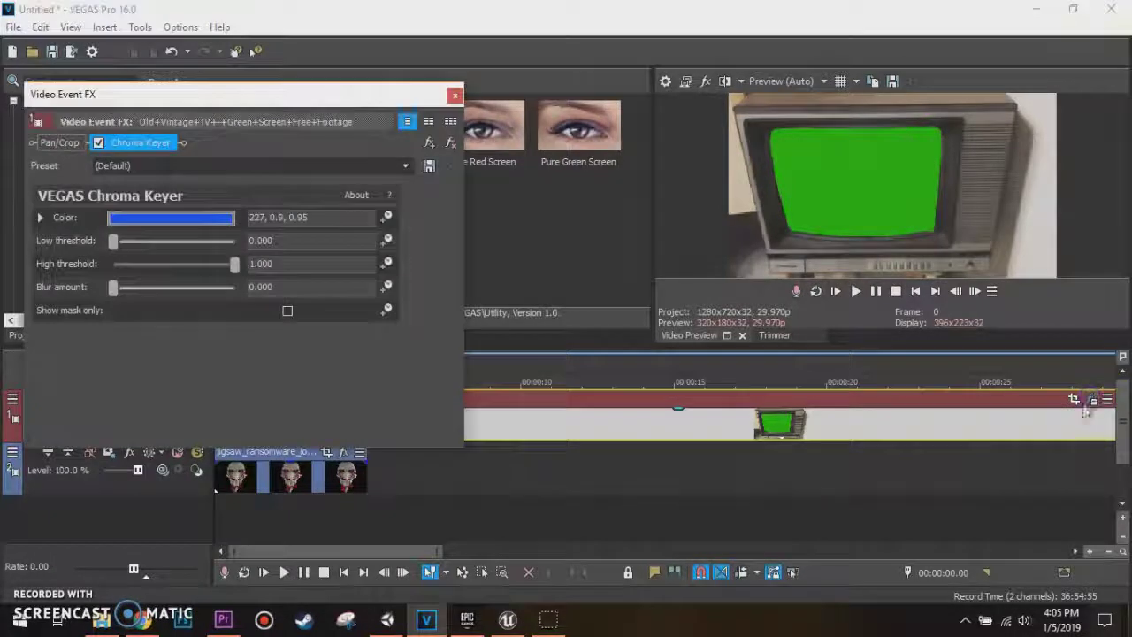
Step: Set the Chroma Keyer color to the green sampled from the TV screen in the video preview and close the effect settings
click(176, 220)
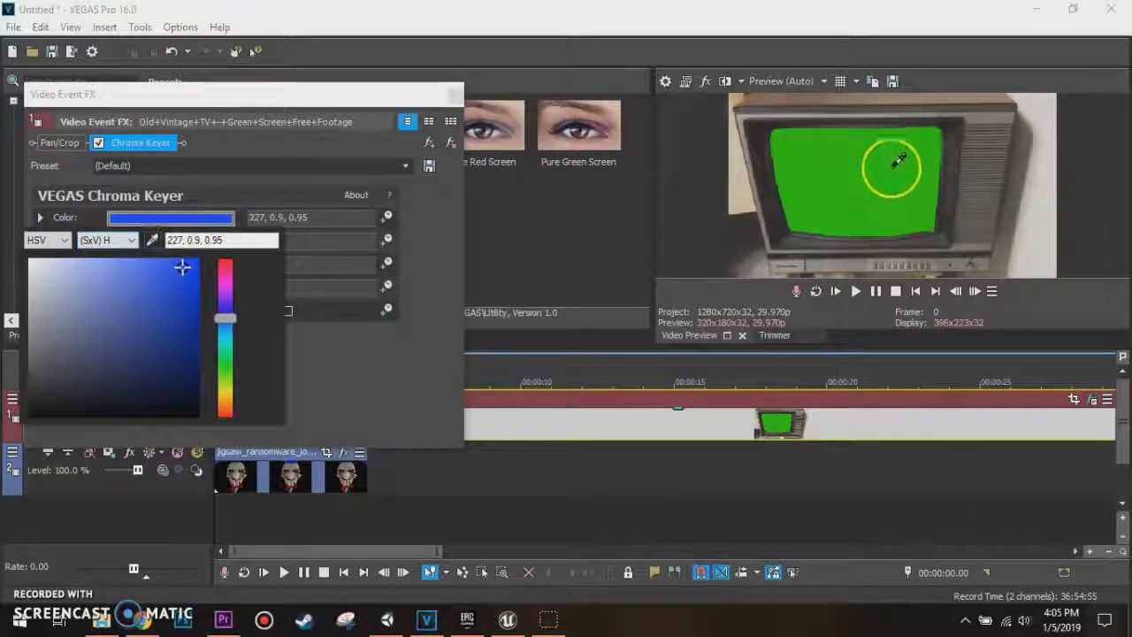
click(847, 148)
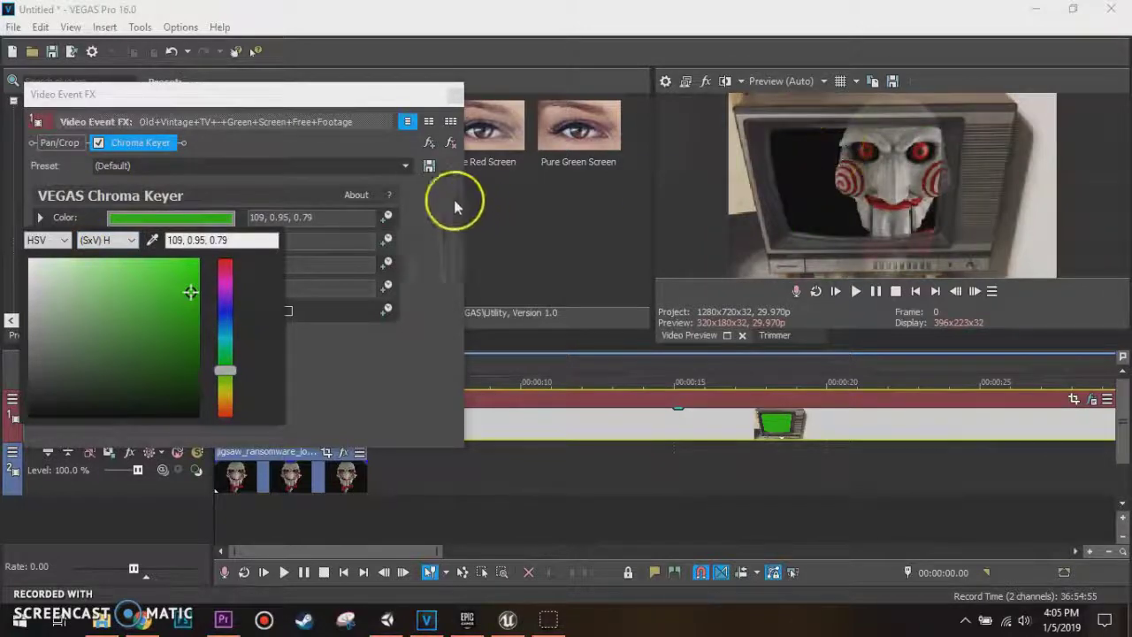
click(322, 182)
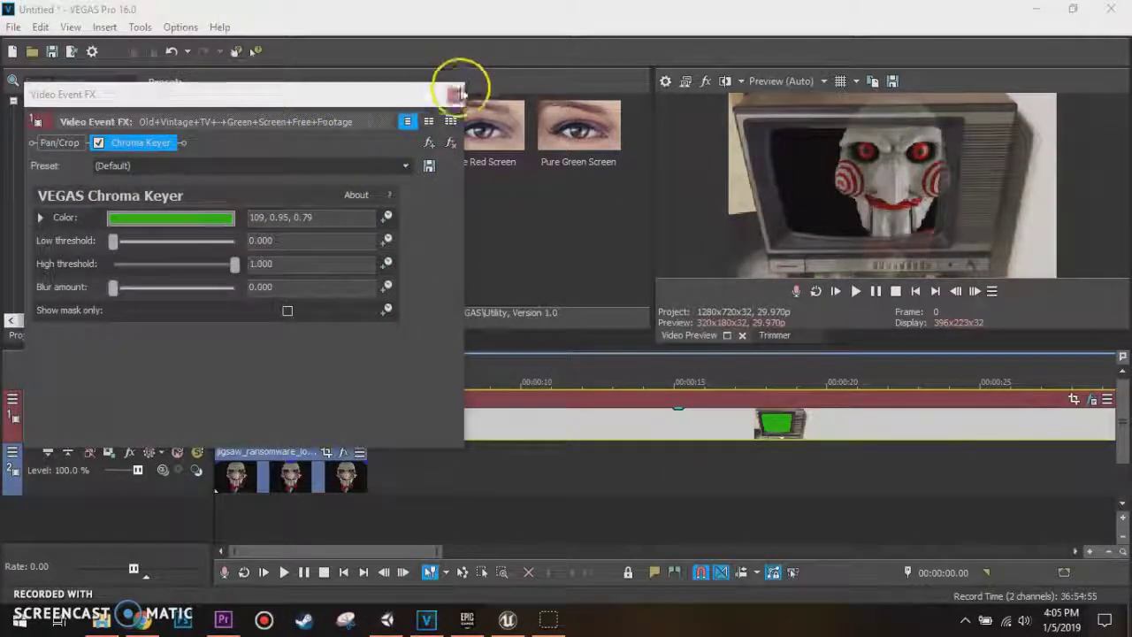
click(454, 94)
Step: Enlarge the jigsaw image's Pan/Crop frame to about 952.8 by 714.6 so the whole face fits inside the TV screen
scroll(415, 425, up, 3)
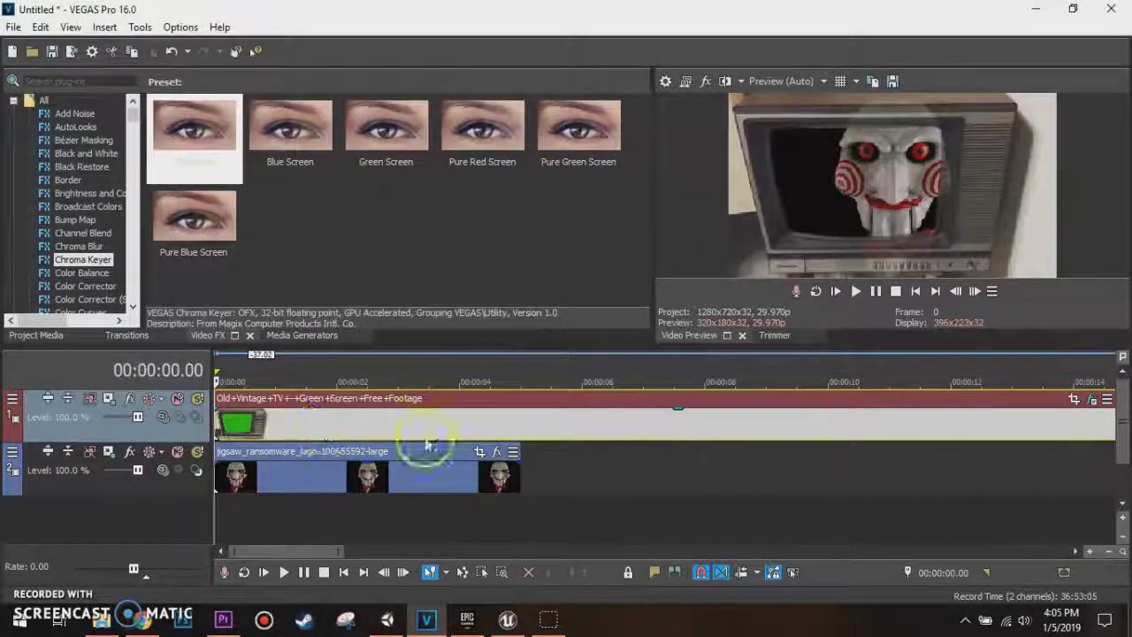
click(478, 453)
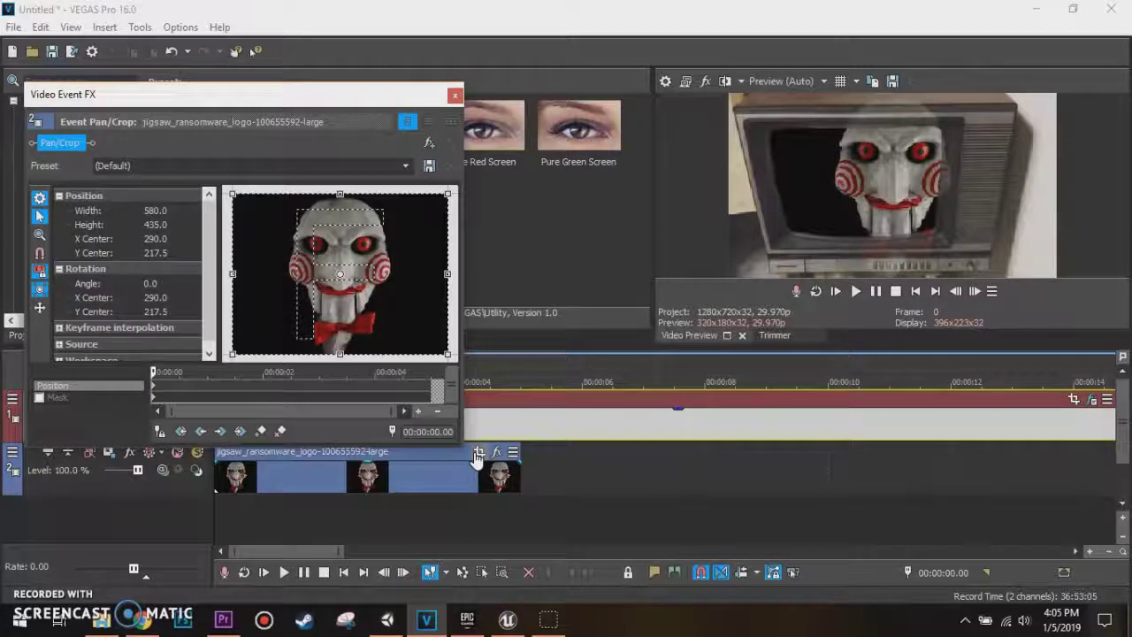
scroll(407, 328, down, 3)
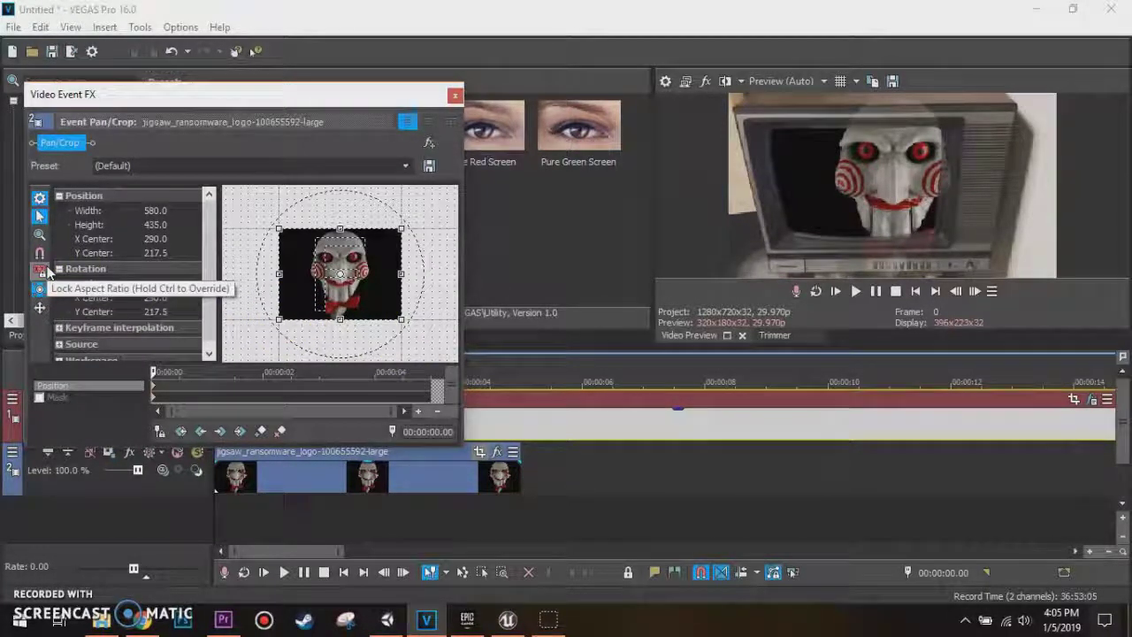
mouse_move(402, 319)
mouse_down()
mouse_move(431, 342)
mouse_move(448, 309)
mouse_move(405, 313)
mouse_up()
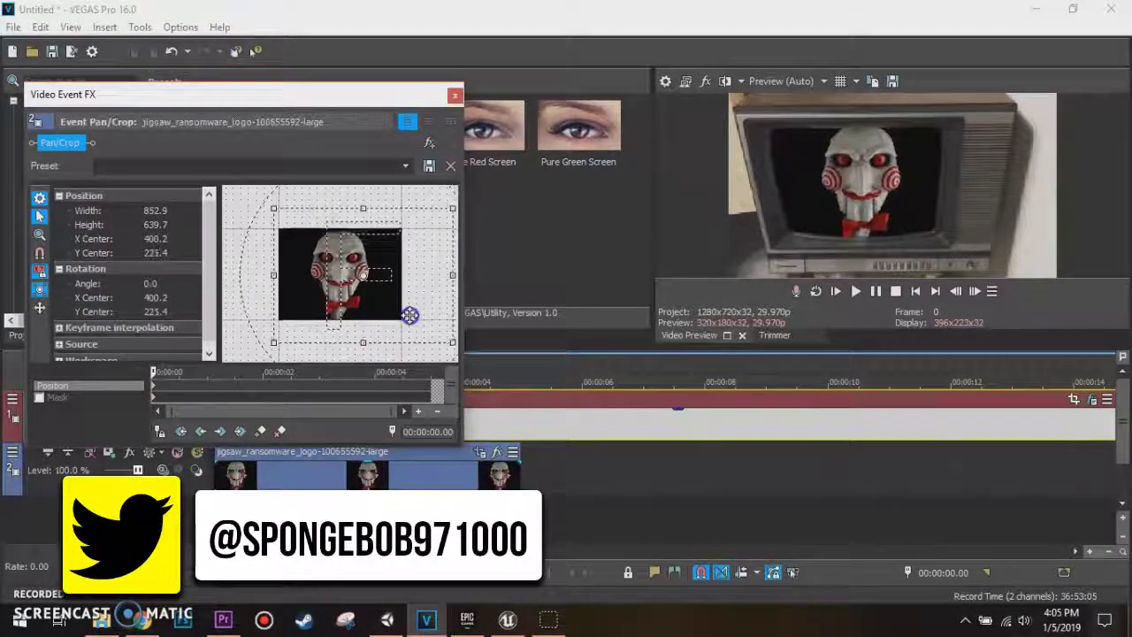
scroll(303, 330, down, 4)
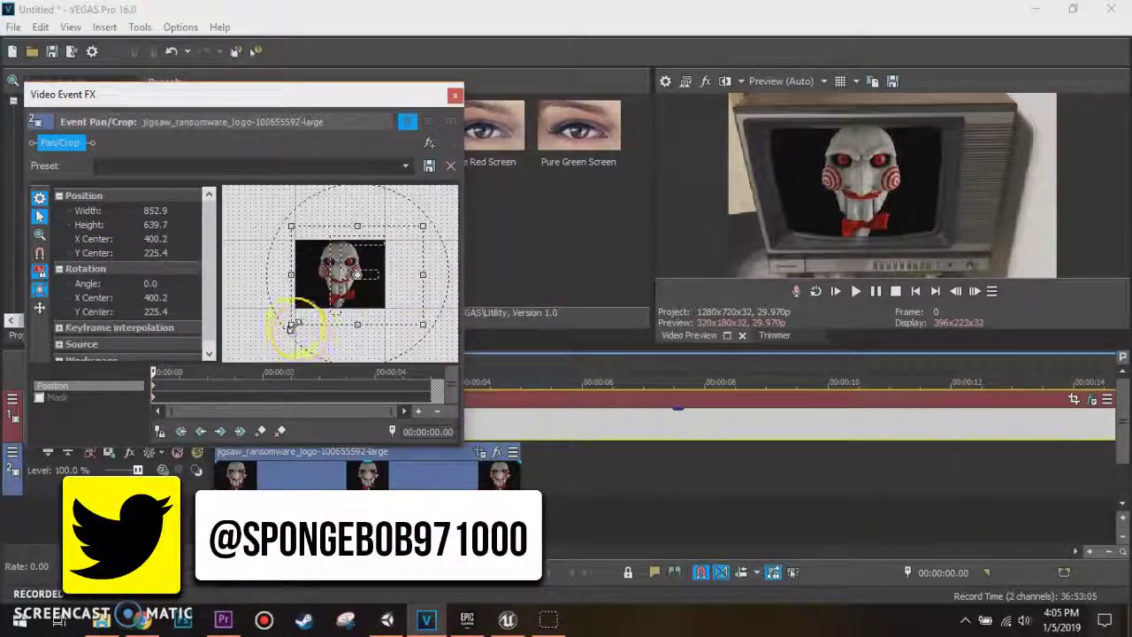
drag(293, 326, 276, 331)
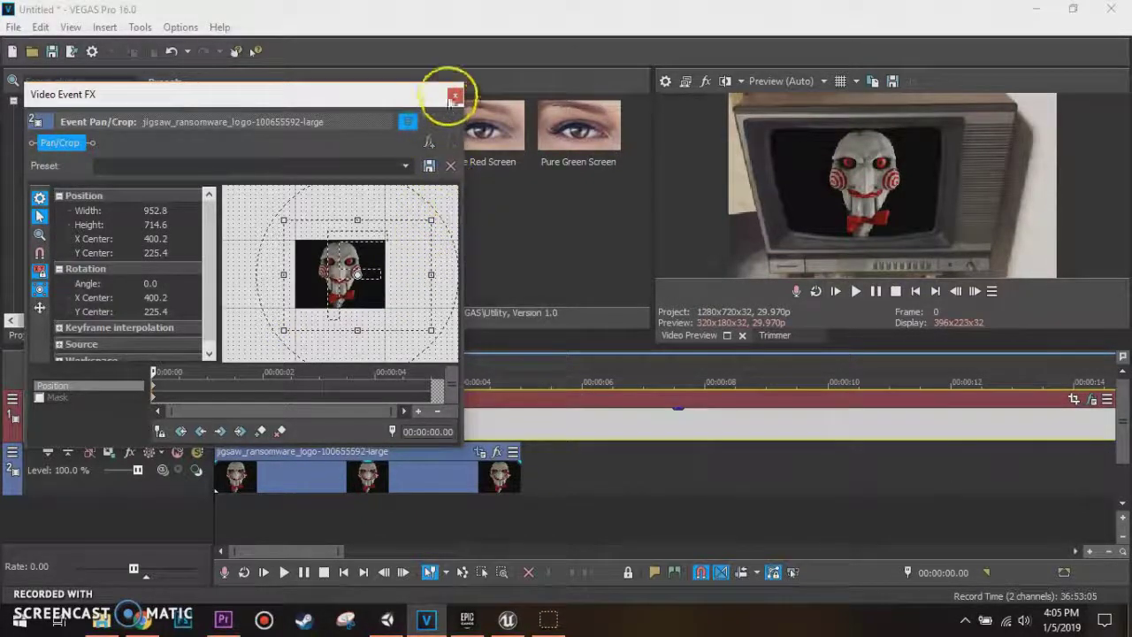
Step: Name the jigsaw event's Pan/Crop preset "Jigsaw" and close the Pan/Crop settings
click(143, 167)
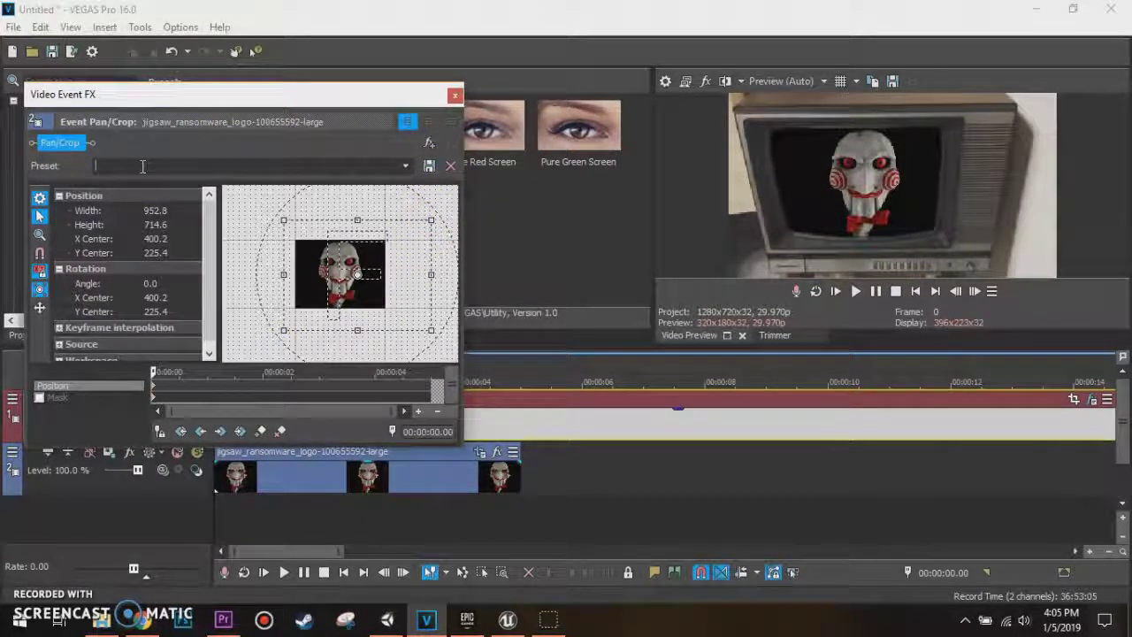
text(Jigsaw)
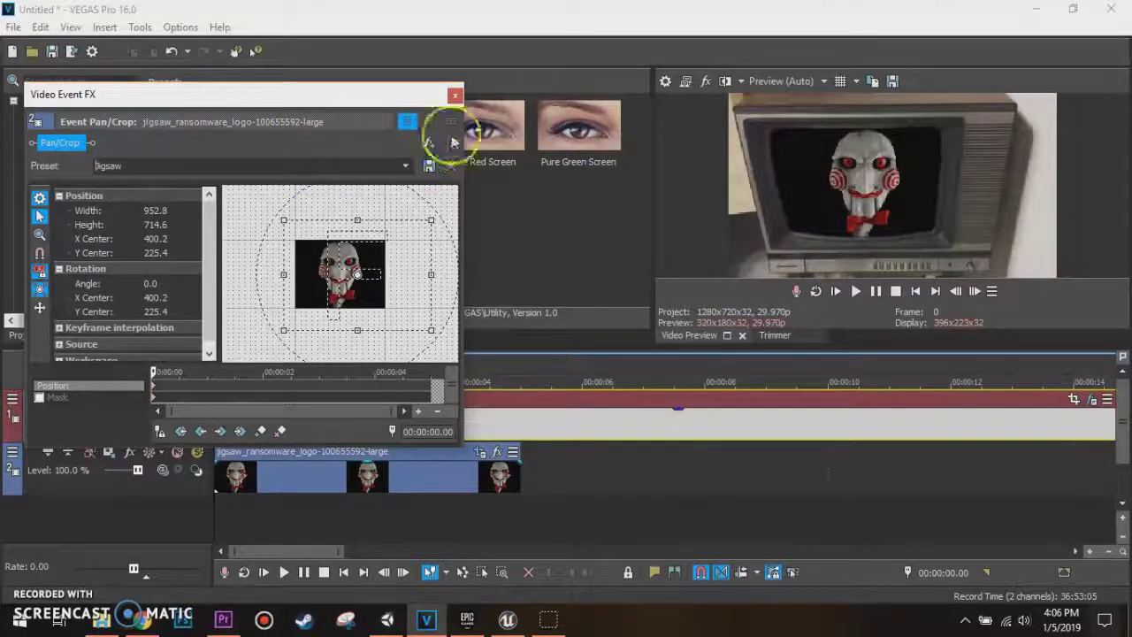
click(455, 95)
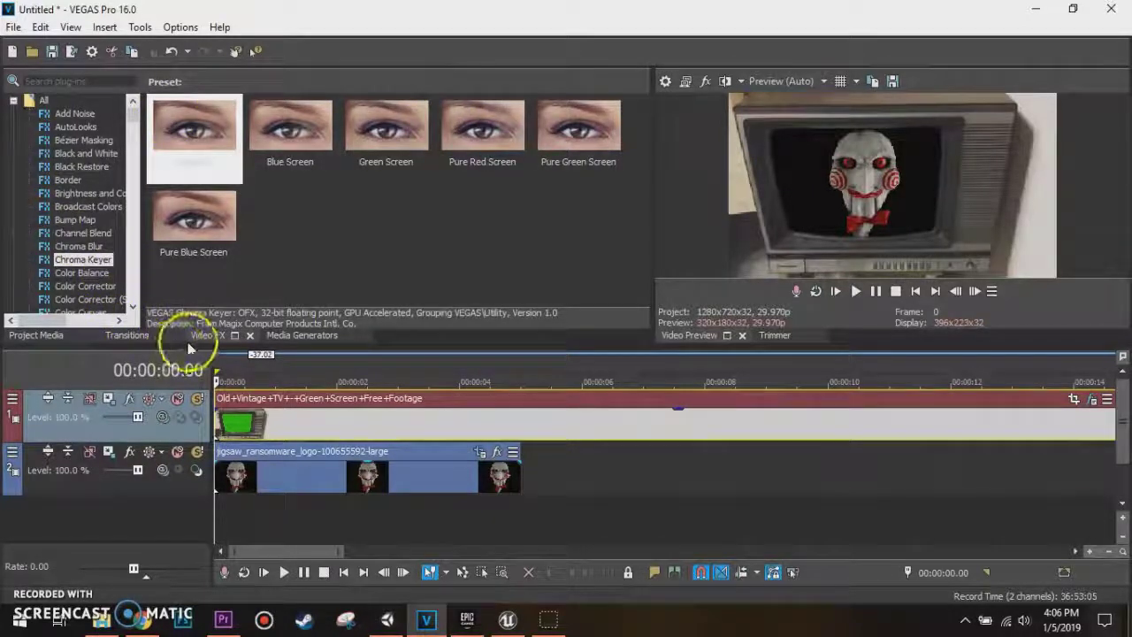
Step: Apply the TV Simulator effect with its TV Look preset to the jigsaw image event
scroll(70, 212, down, 4)
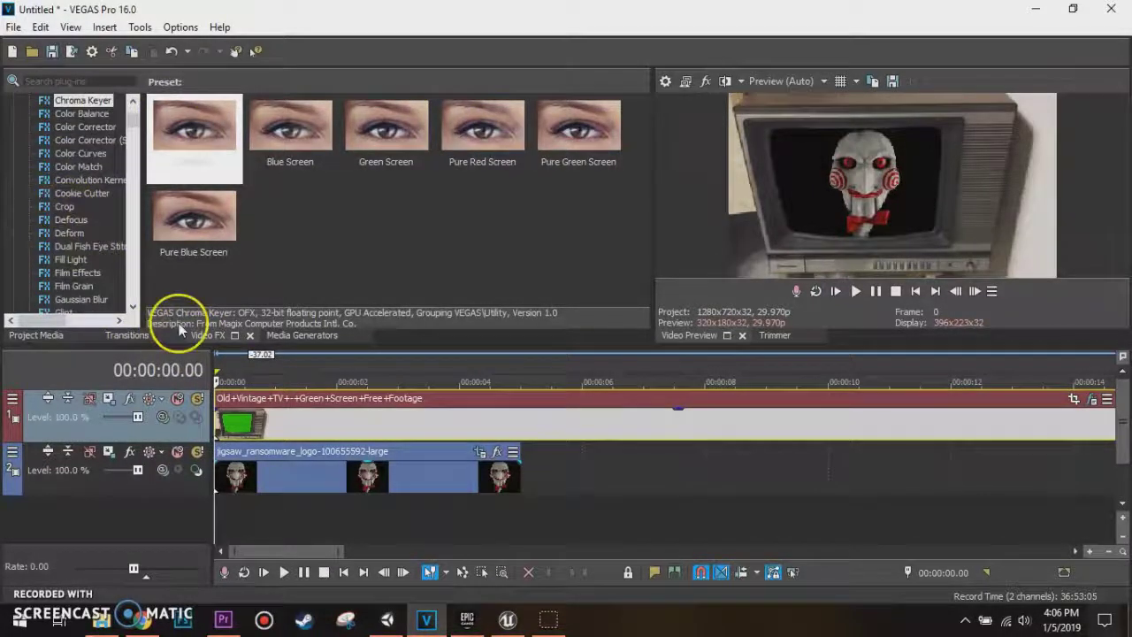
scroll(98, 211, down, 1)
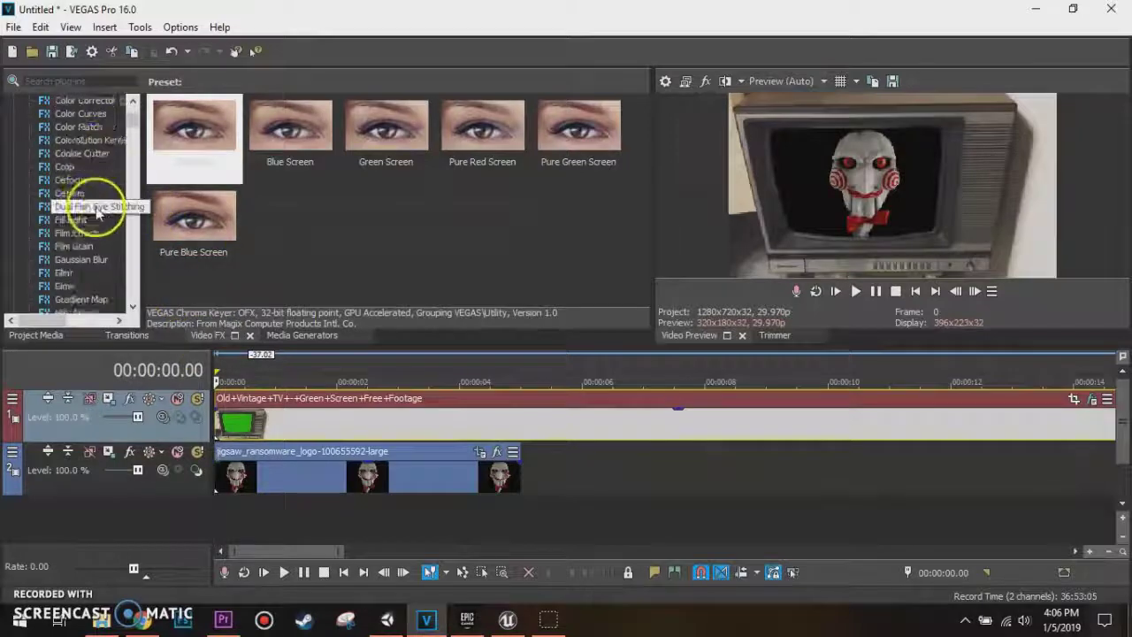
scroll(97, 211, down, 10)
scroll(97, 213, down, 7)
drag(143, 239, 189, 243)
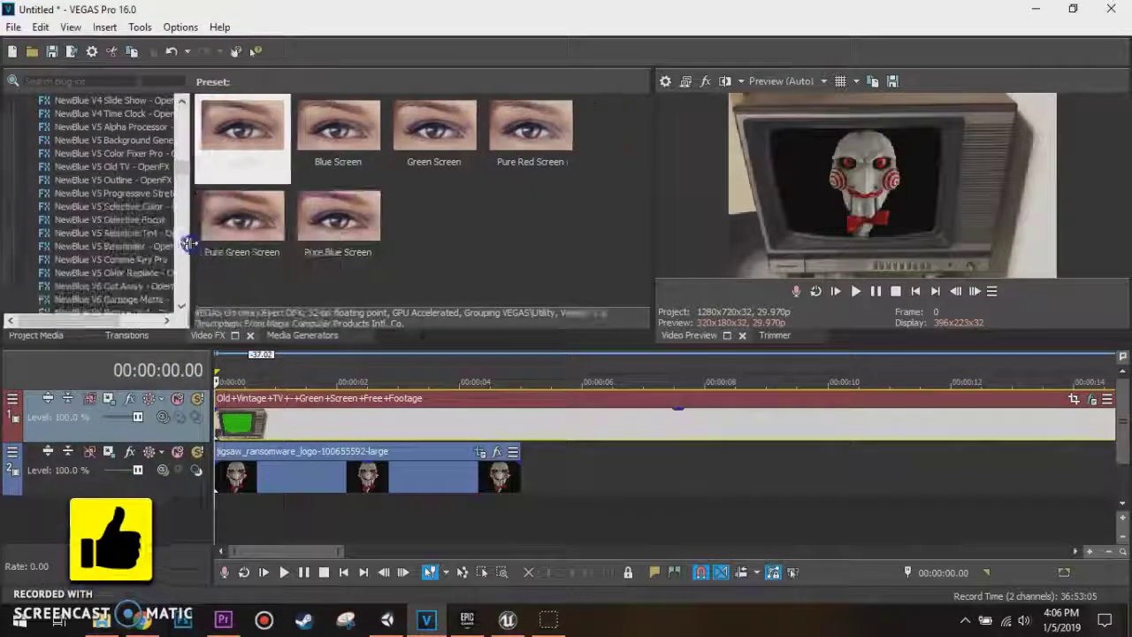
scroll(140, 224, down, 15)
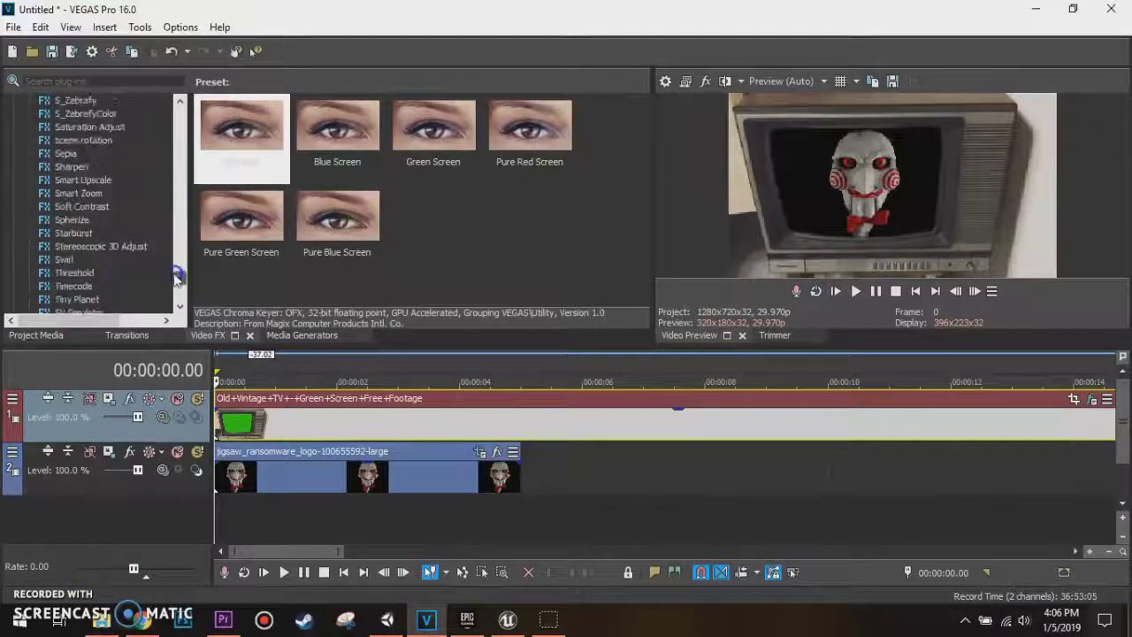
scroll(115, 240, down, 1)
click(78, 274)
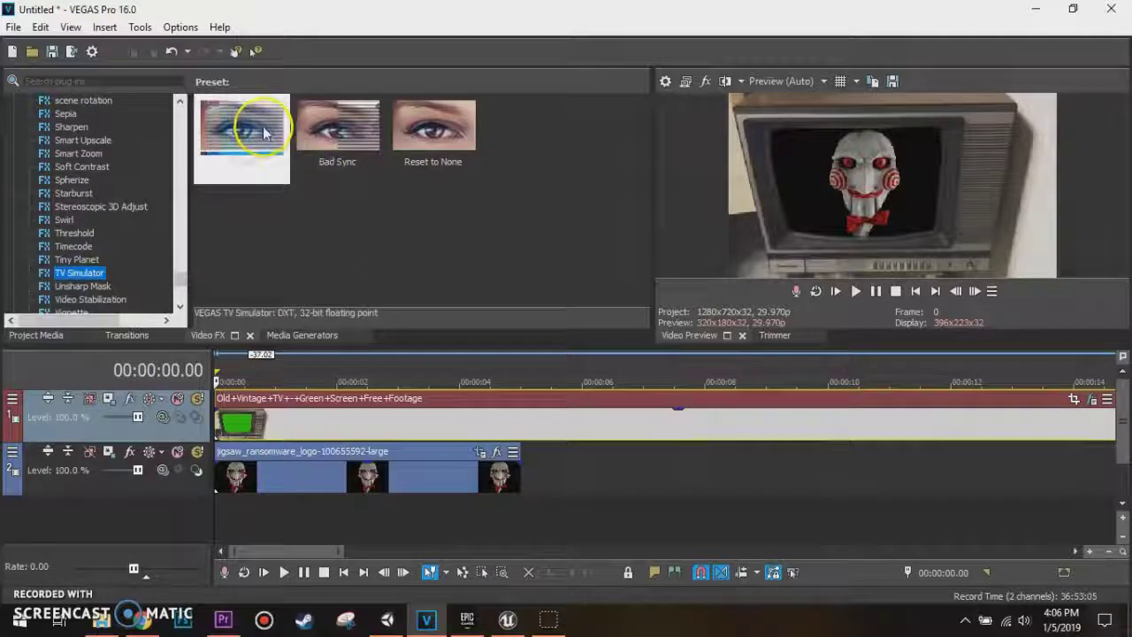
click(235, 122)
drag(284, 248, 264, 429)
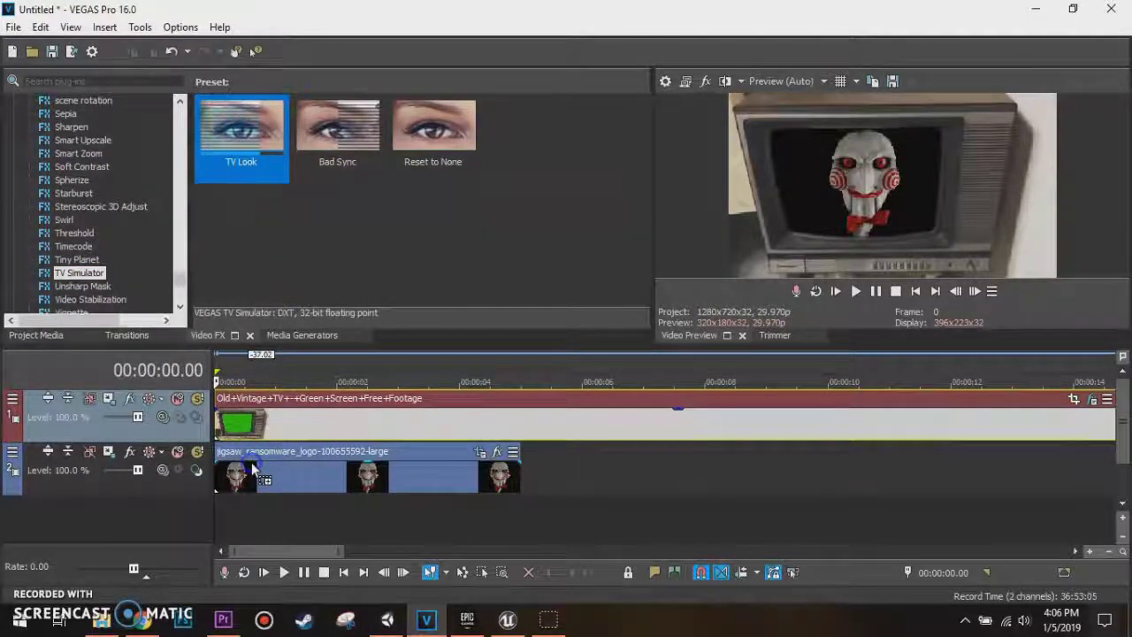
drag(253, 469, 254, 470)
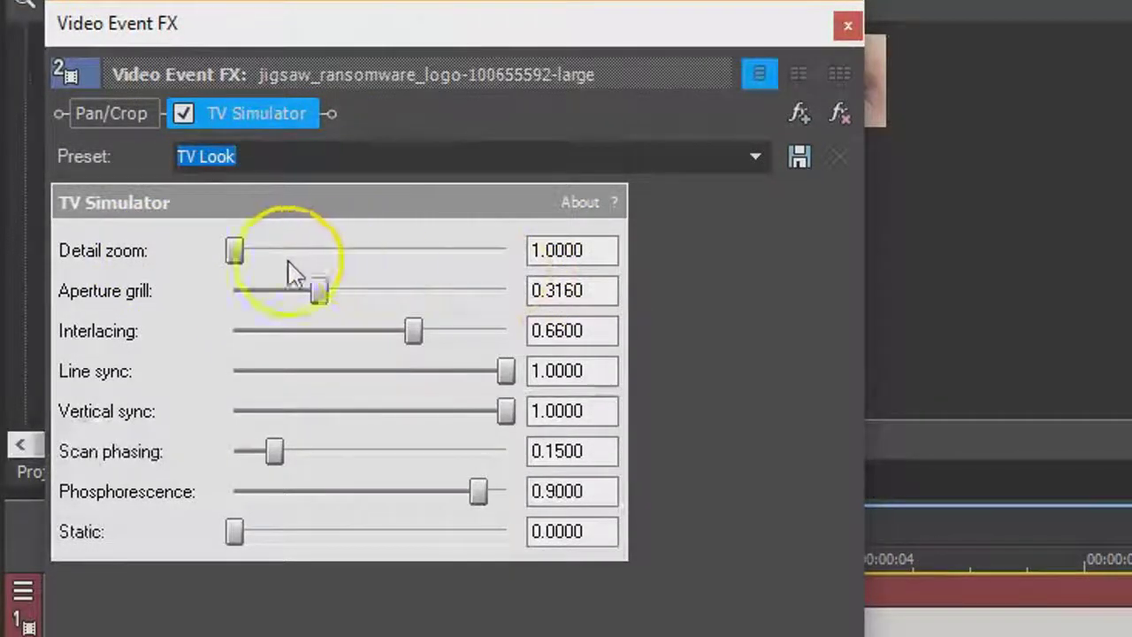
Step: Set TV Simulator's aperture grill to 0.516, interlacing to 0.5, phosphorescence to 1, static to 0.244 and scan phasing to 0.214
click(617, 292)
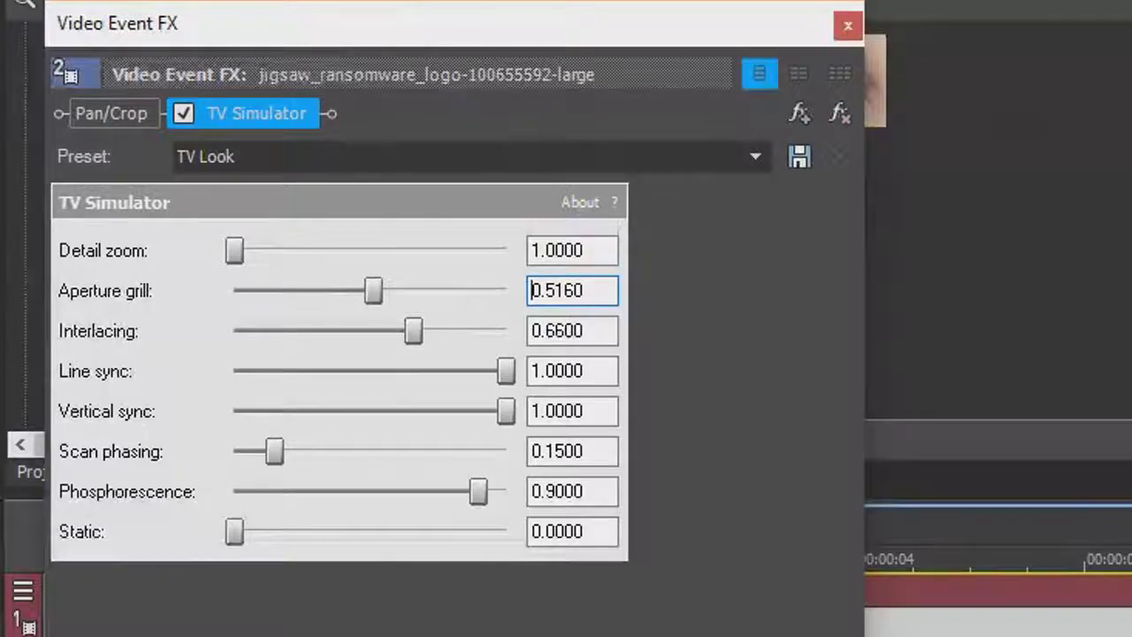
click(605, 326)
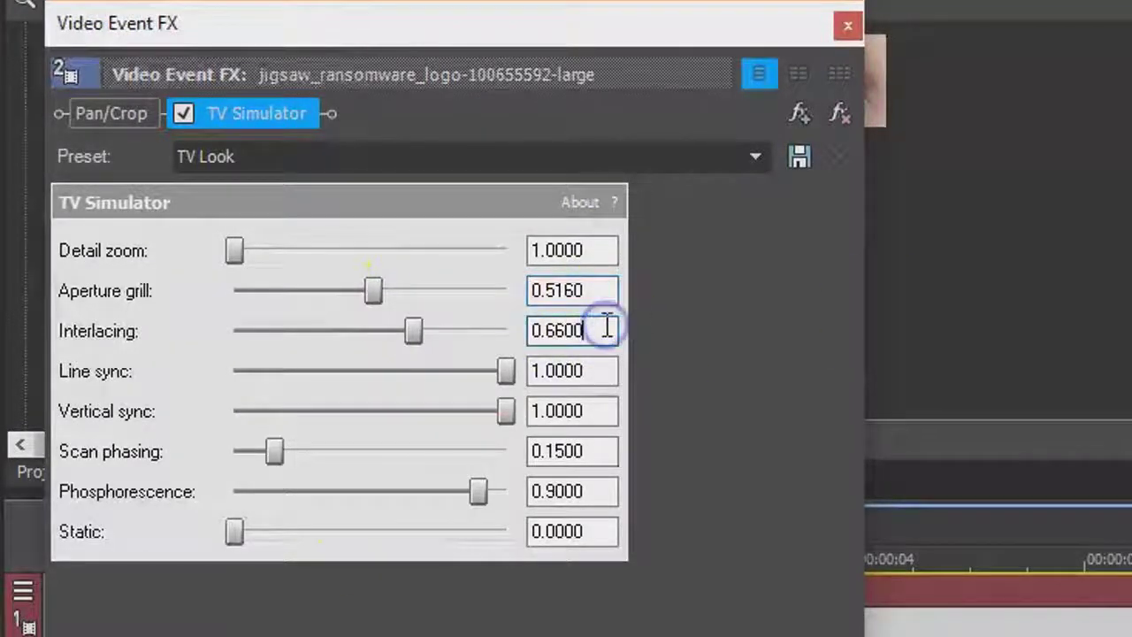
drag(607, 328, 466, 321)
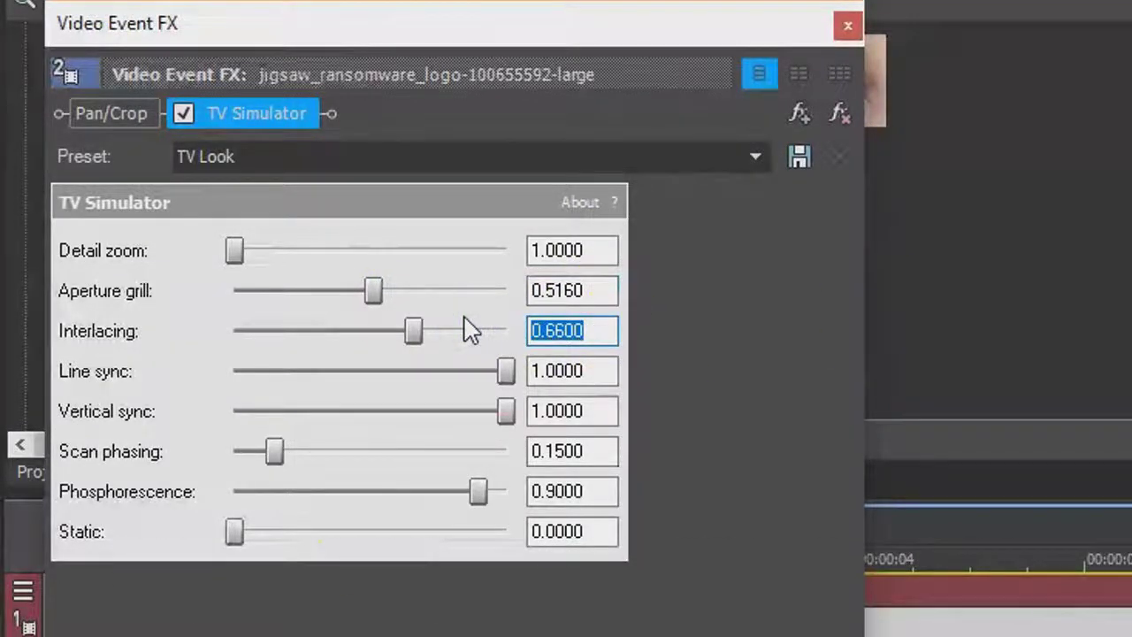
text(0)
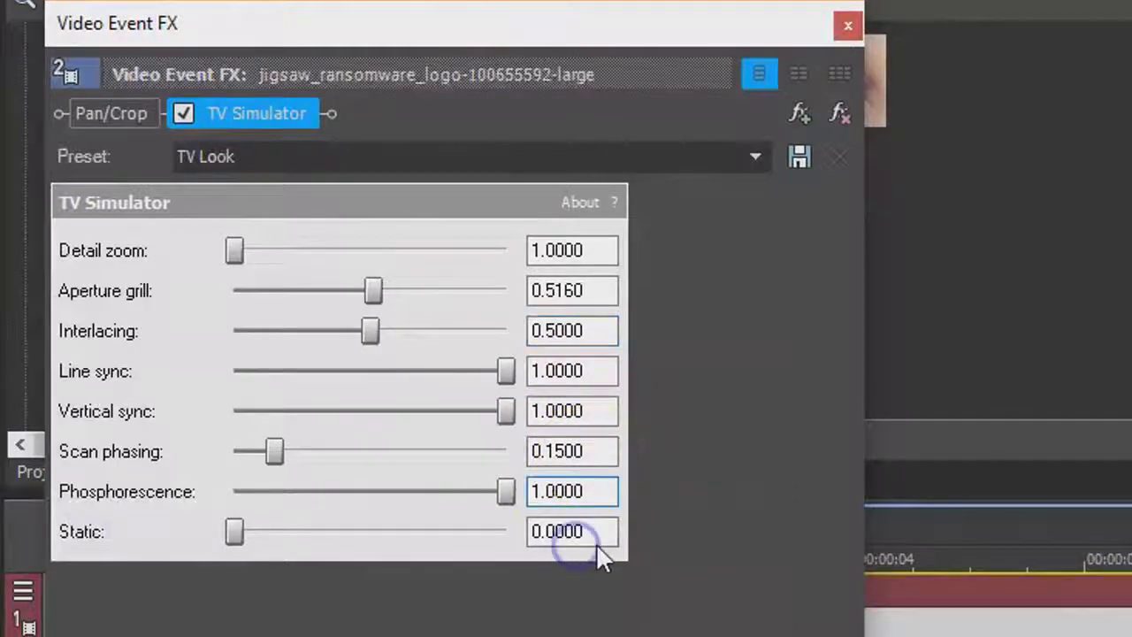
mouse_move(571, 531)
mouse_down()
mouse_move(544, 531)
mouse_move(588, 530)
mouse_up()
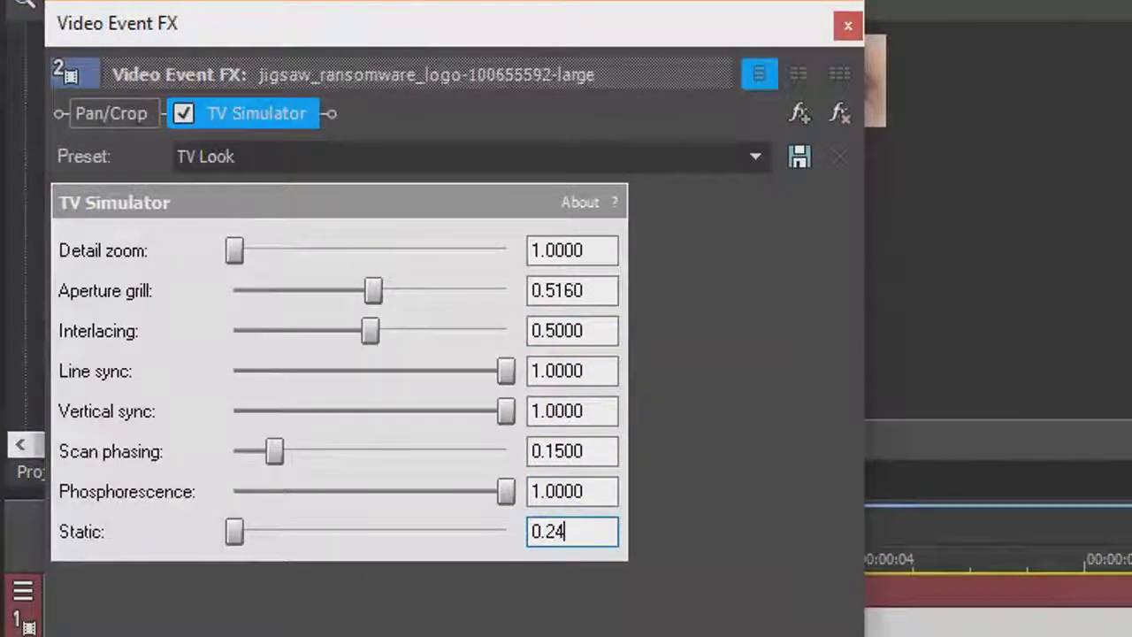
key(Return)
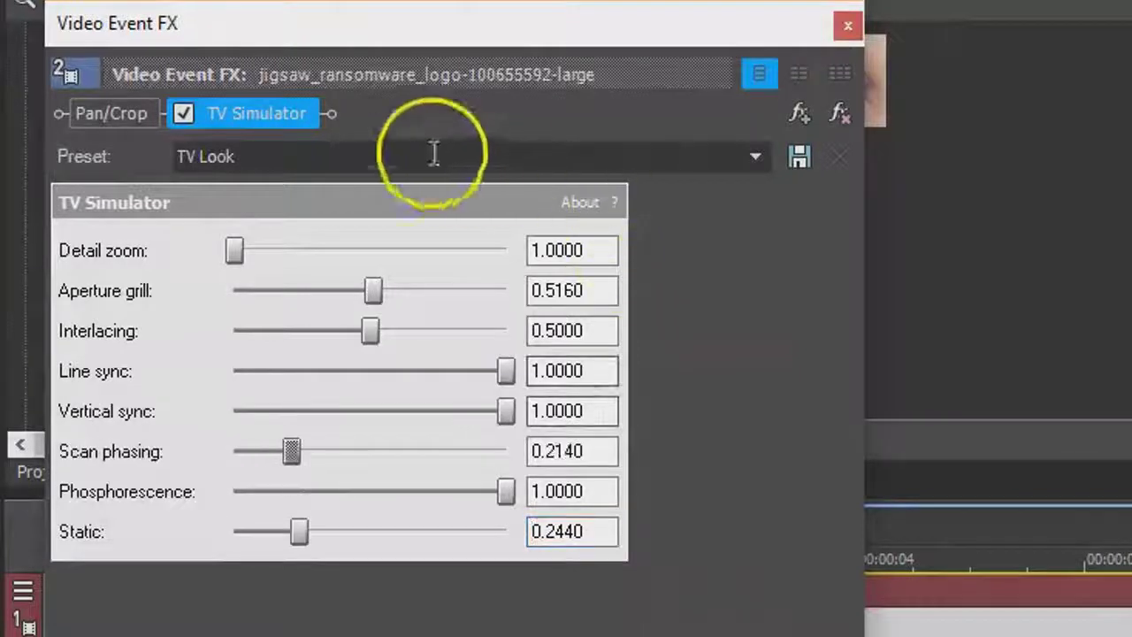
Step: Save the TV Simulator settings as a preset named "Jigsaw TV Effect" and close the effect settings
click(434, 154)
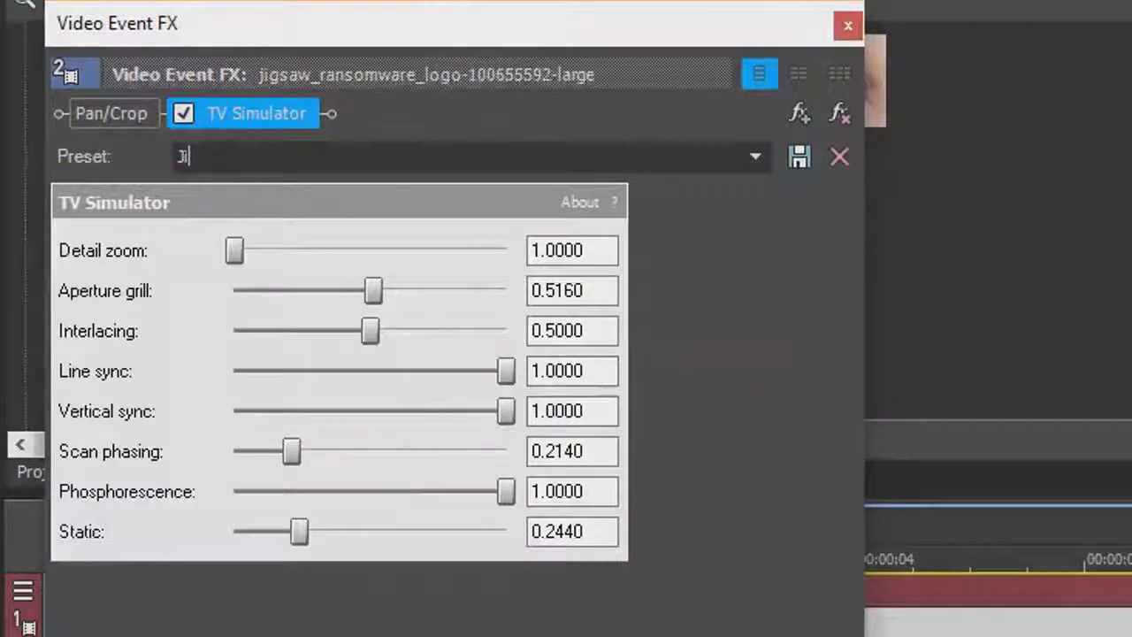
text(Jigsaw )
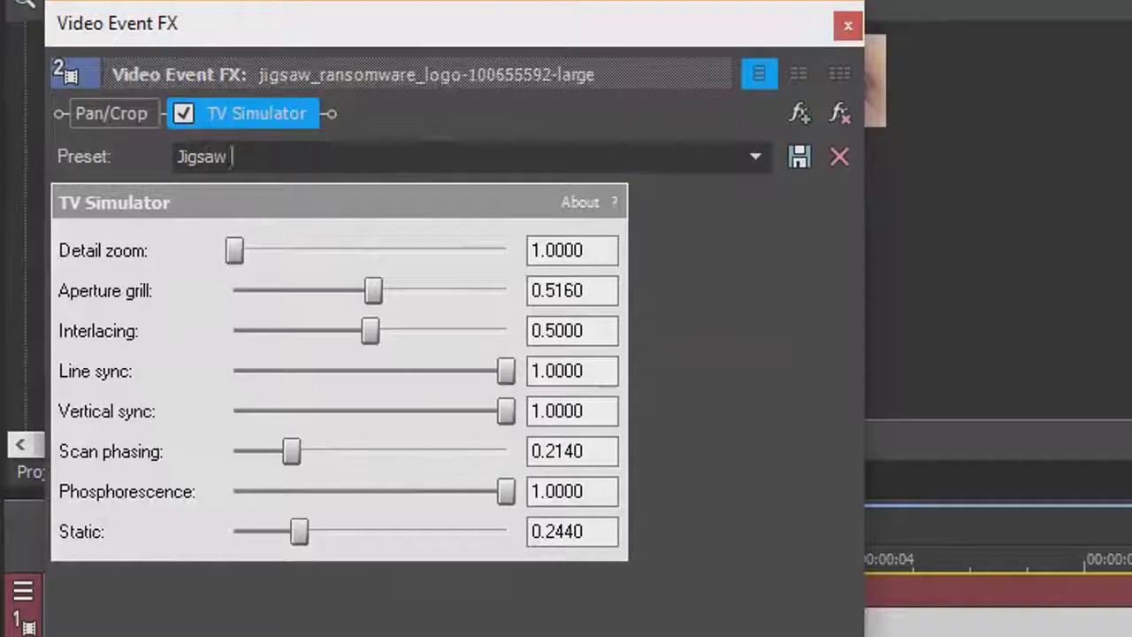
text(TV Effect)
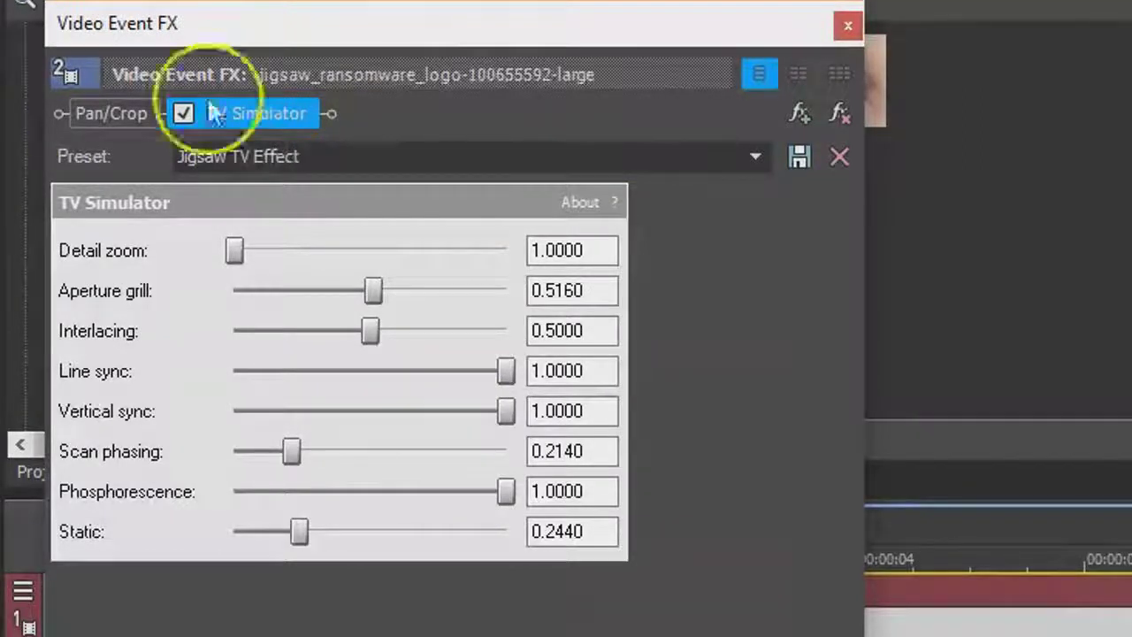
click(803, 156)
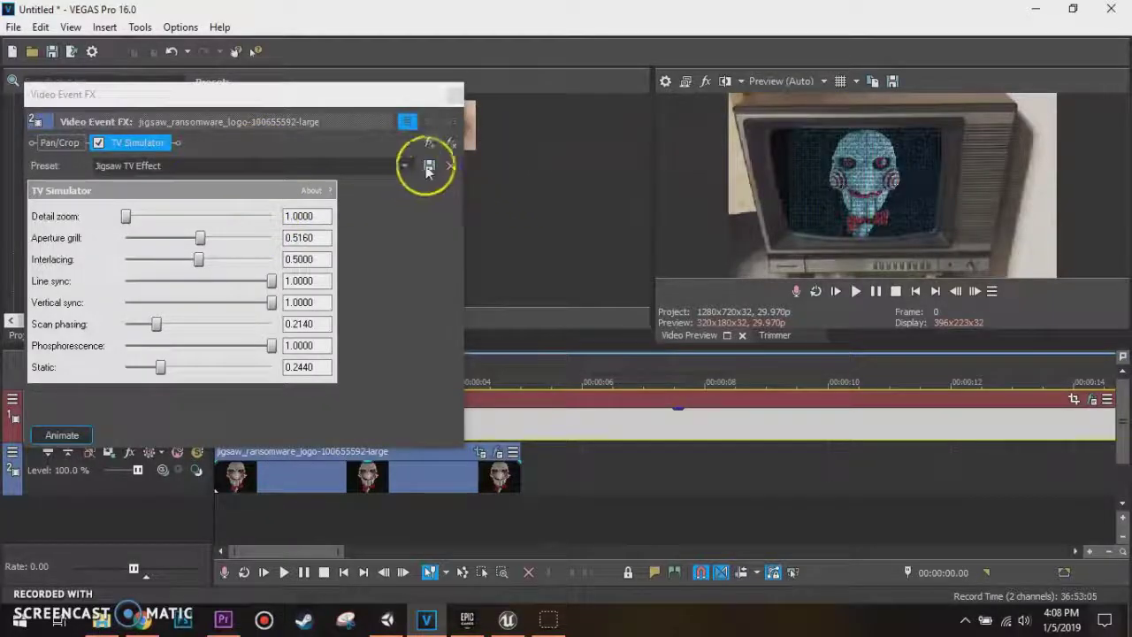
click(454, 93)
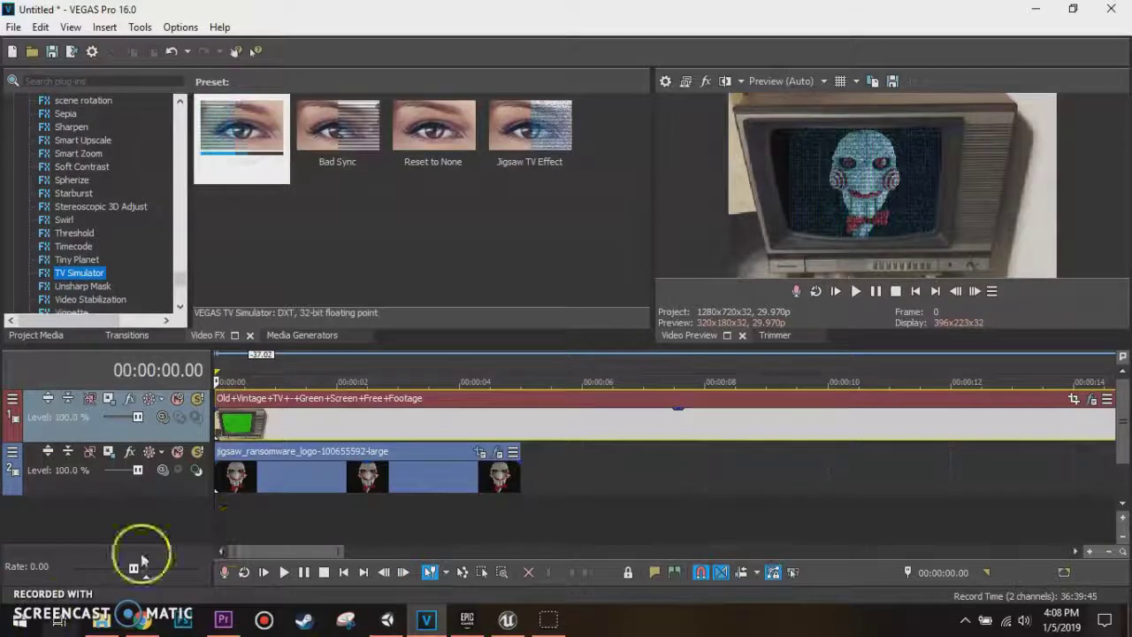
Step: Reposition and resize the jigsaw event's Pan/Crop frame, with its X center at about 425, to fit the face in the TV screen
scroll(298, 442, up, 3)
click(634, 451)
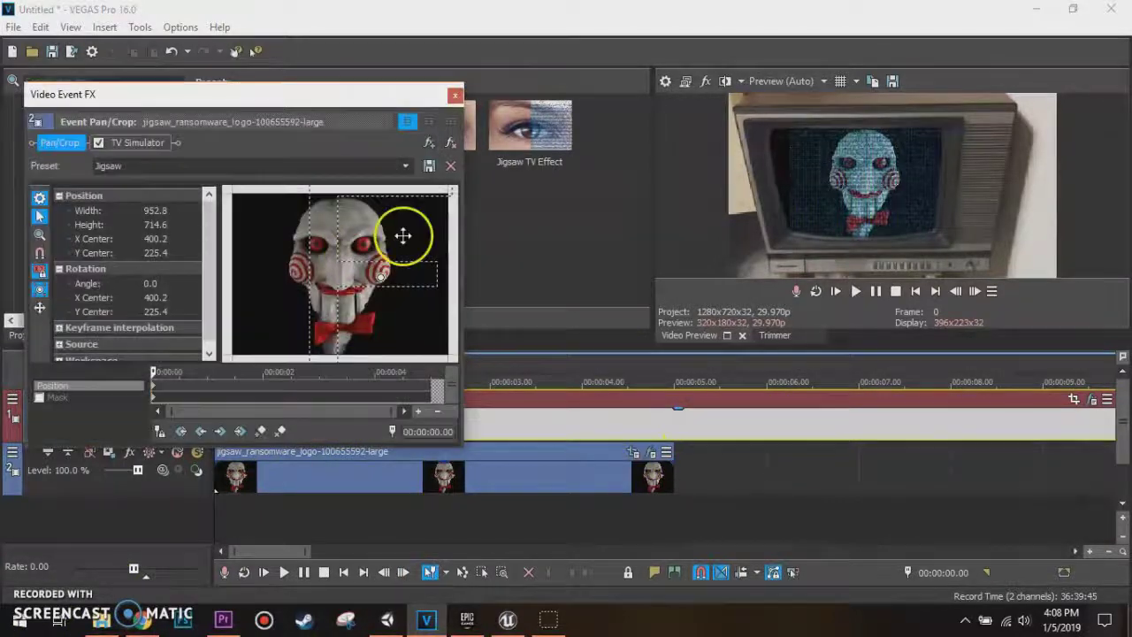
scroll(322, 273, down, 3)
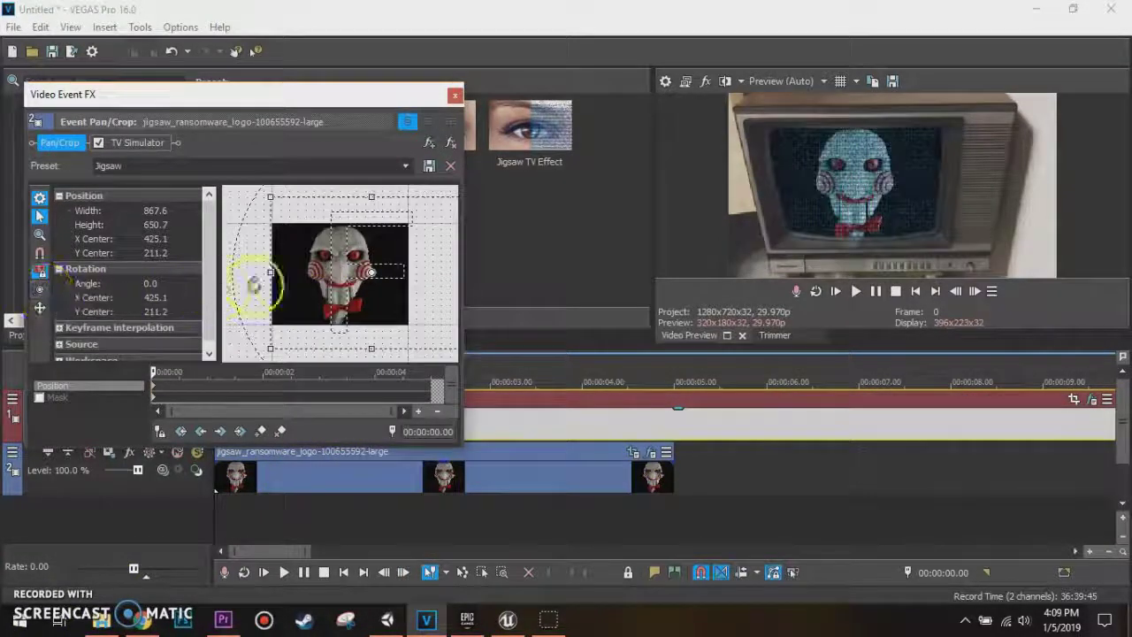
drag(271, 272, 264, 270)
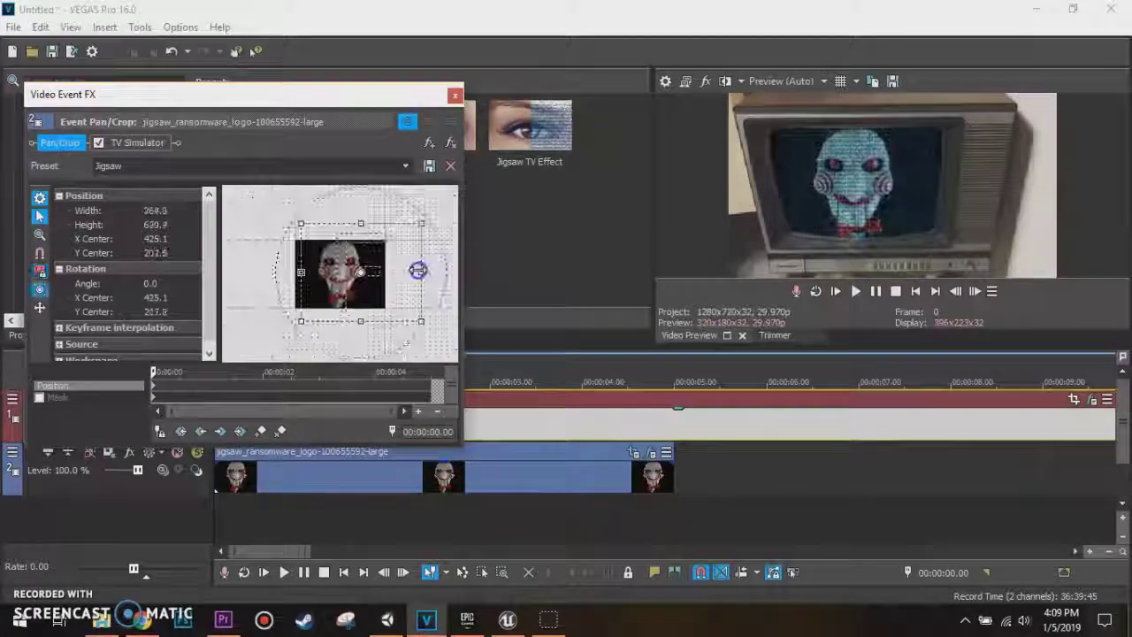
drag(419, 270, 447, 271)
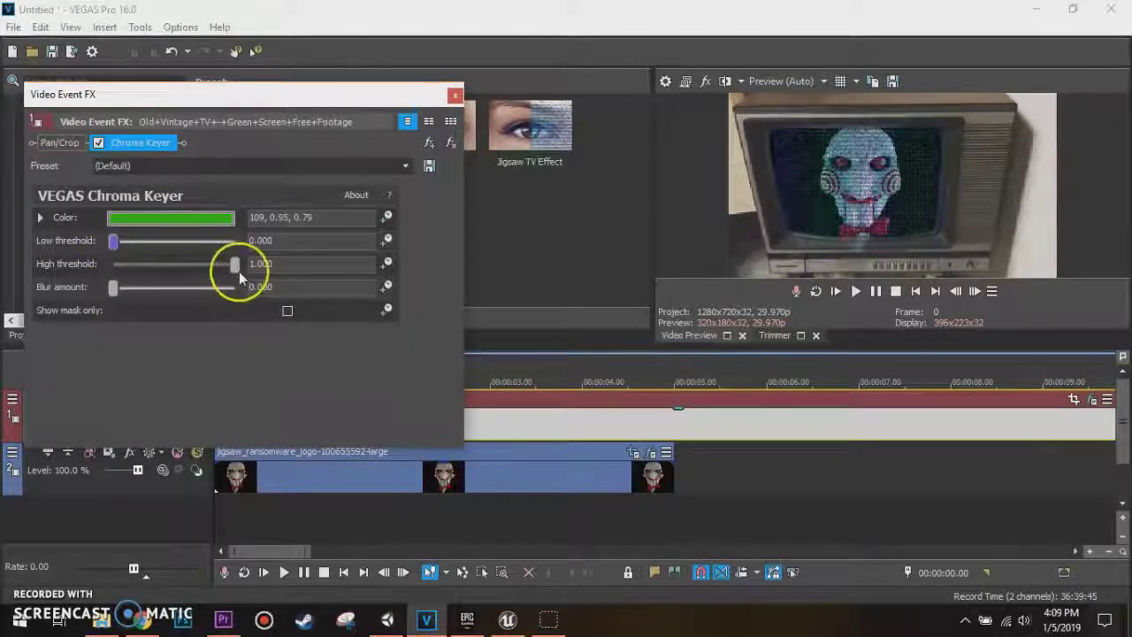
Step: Lower the high threshold of the TV footage's Chroma Keyer to 0.286
drag(236, 264, 175, 271)
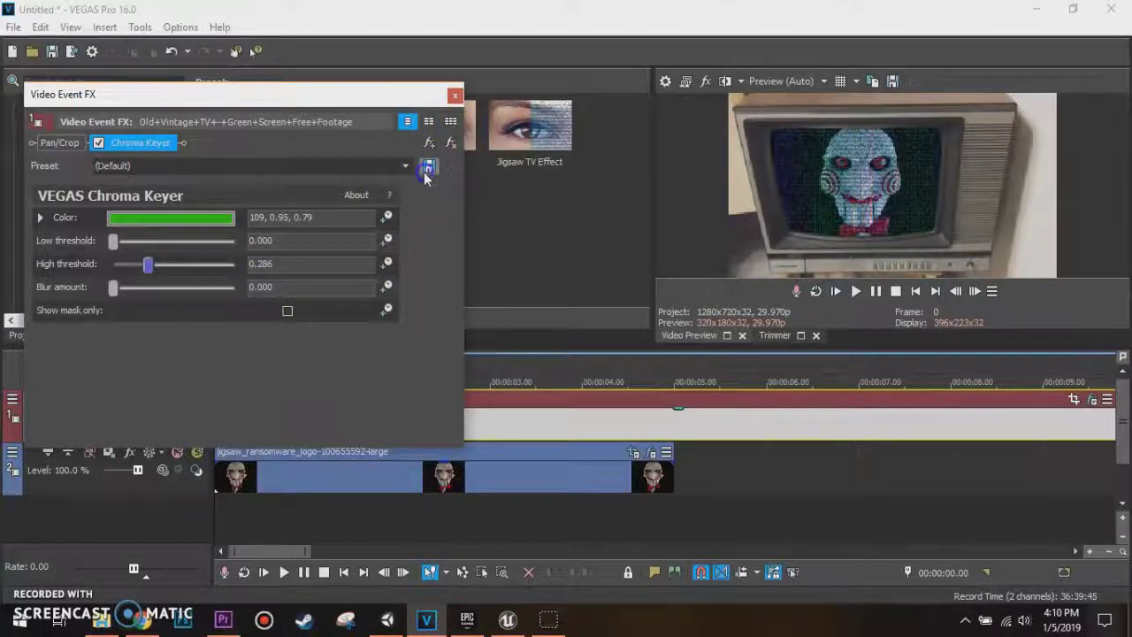
Step: Close the Chroma Keyer settings and nudge the jigsaw event's Pan/Crop frame slightly to centre the face in the TV screen
click(455, 95)
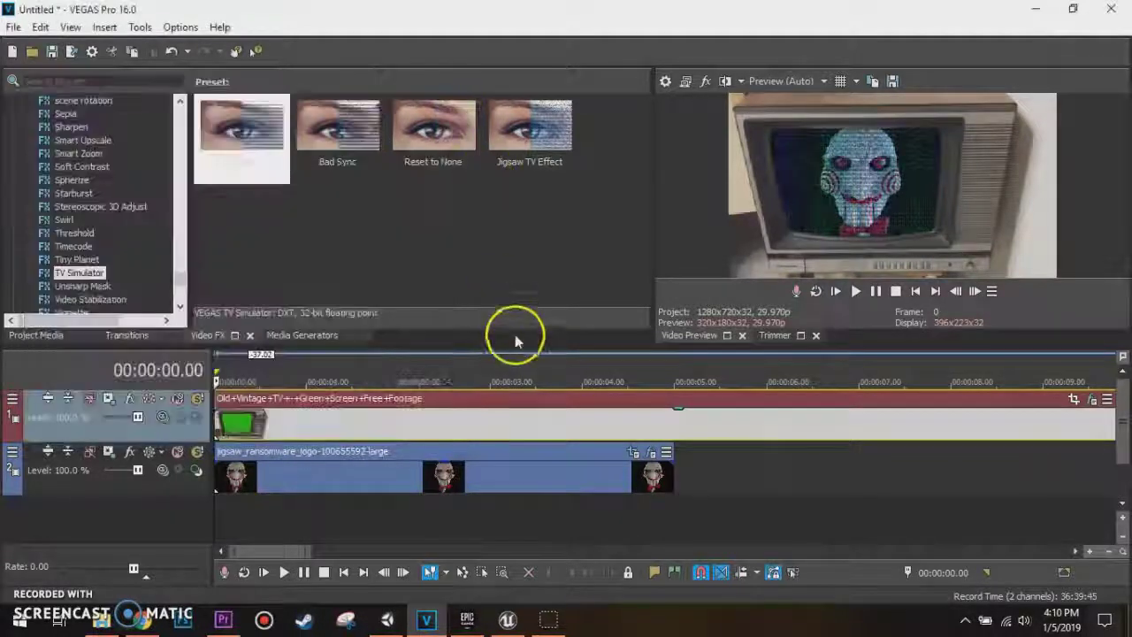
click(634, 453)
drag(367, 286, 370, 289)
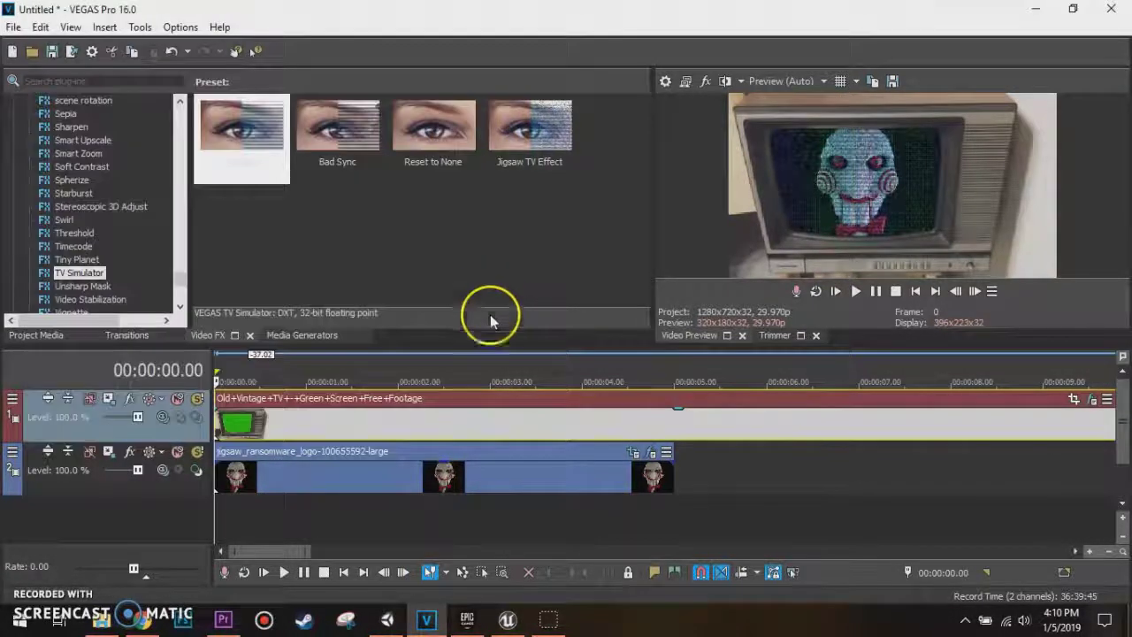
Step: Find the Glow effect and apply its Red Glow preset to the jigsaw event
scroll(536, 430, up, 3)
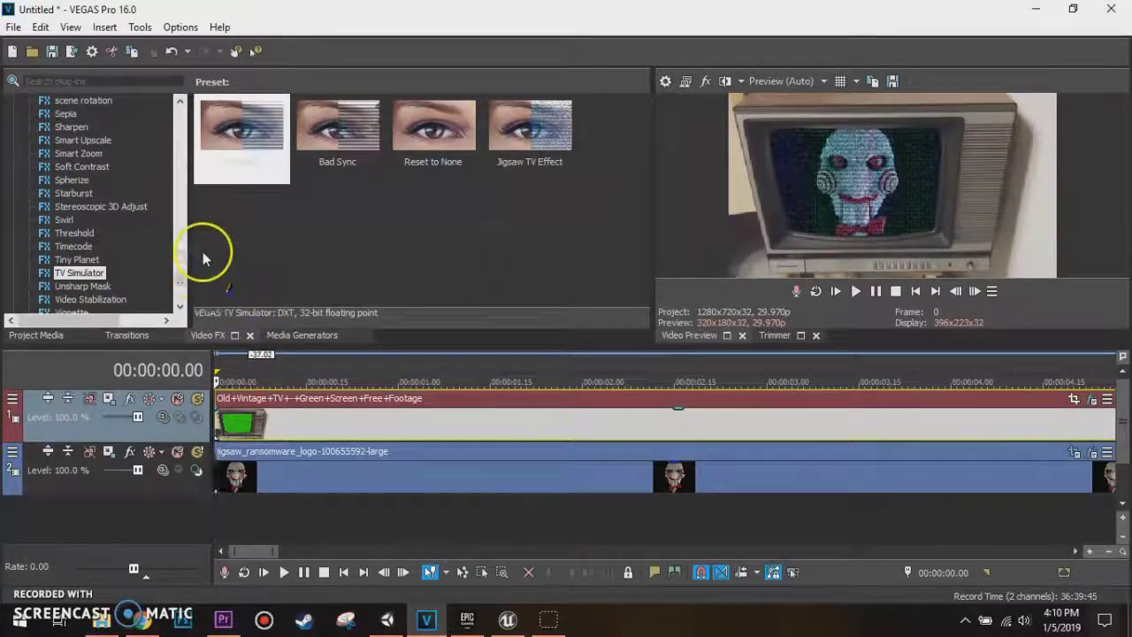
drag(180, 280, 172, 112)
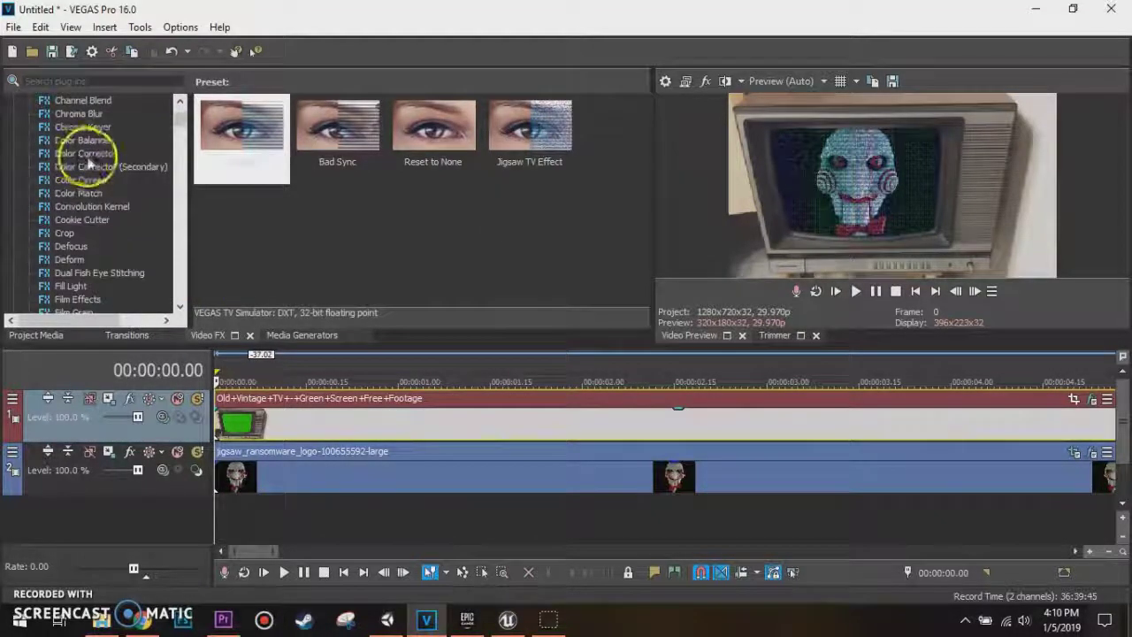
scroll(84, 159, down, 6)
click(64, 115)
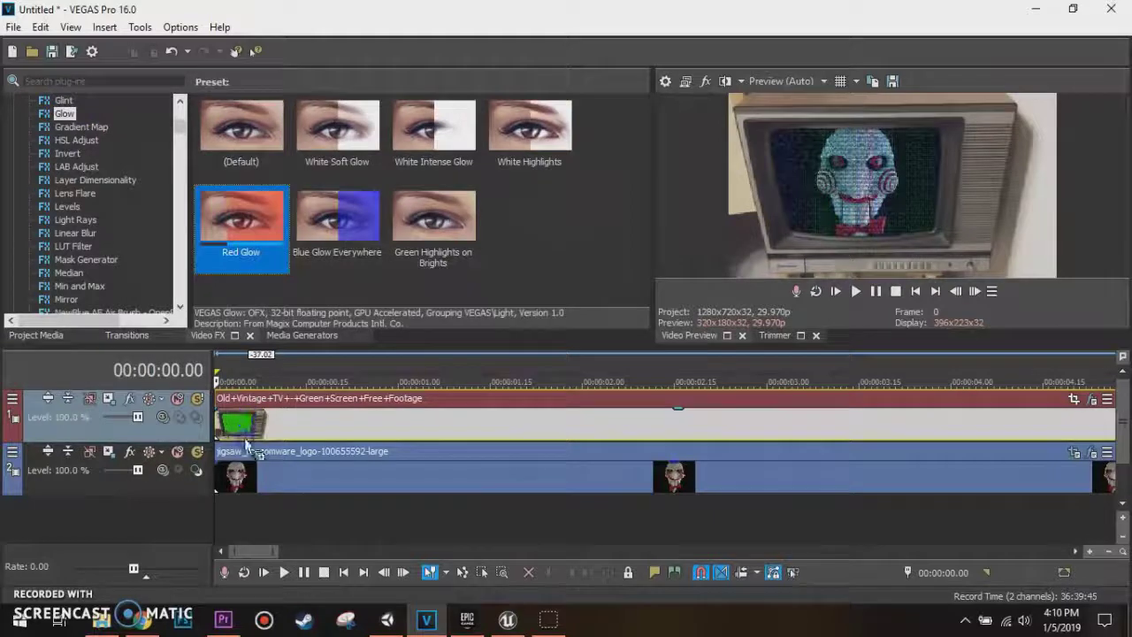
drag(254, 478, 254, 476)
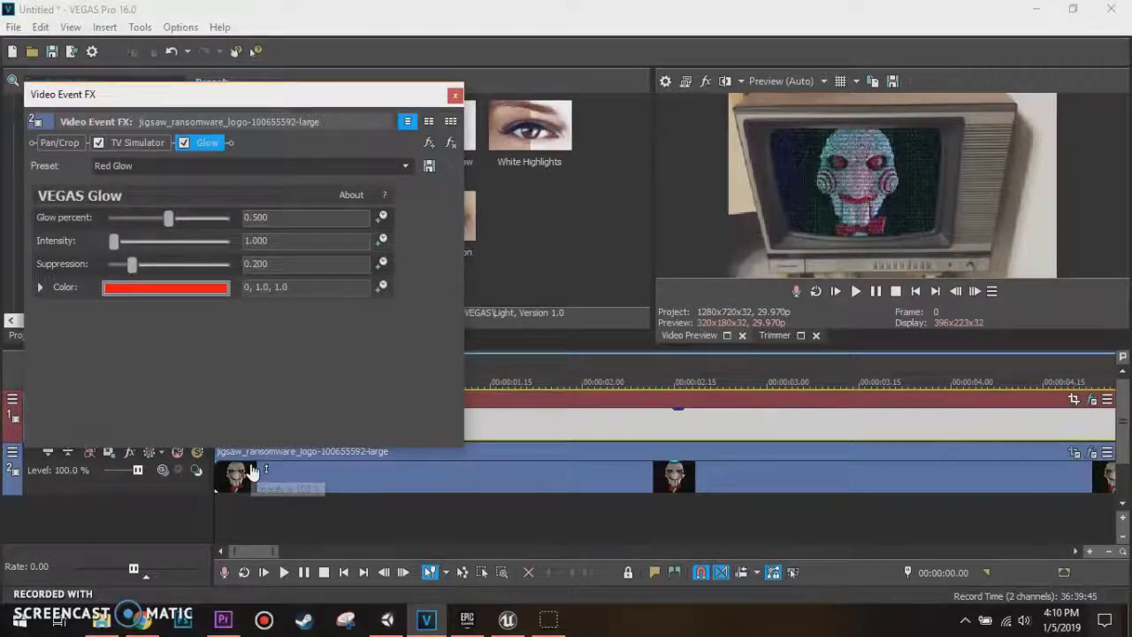
Step: Change the glow color to green (116, 1.0, 1.0), set glow percent to 1.000, and adjust the intensity and suppression
click(182, 291)
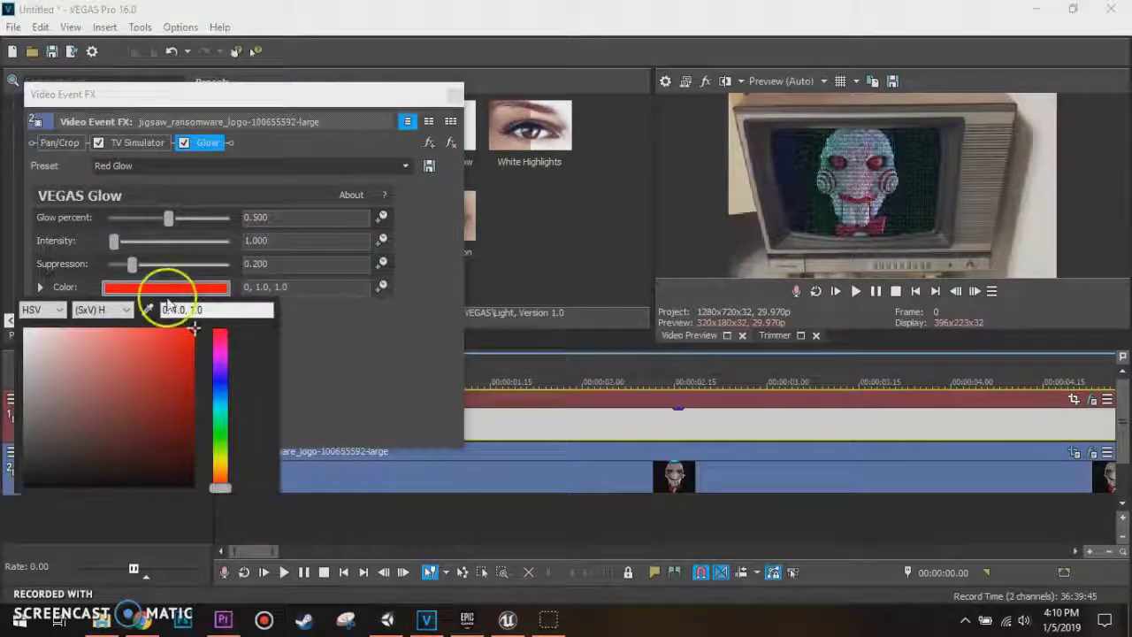
drag(220, 485, 223, 442)
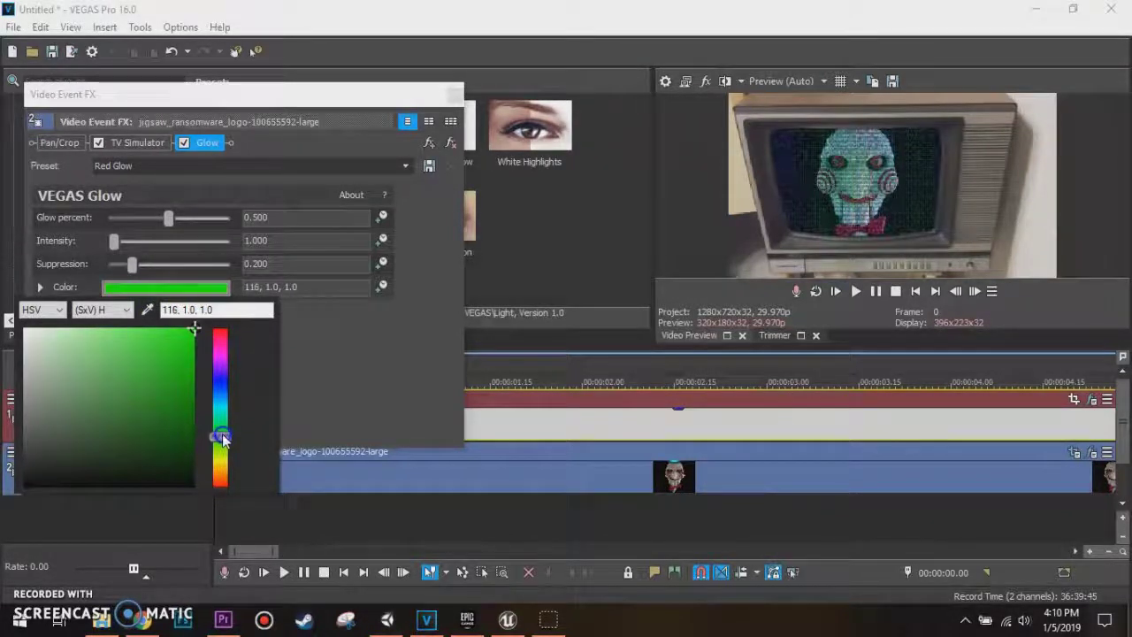
click(357, 334)
drag(169, 216, 253, 228)
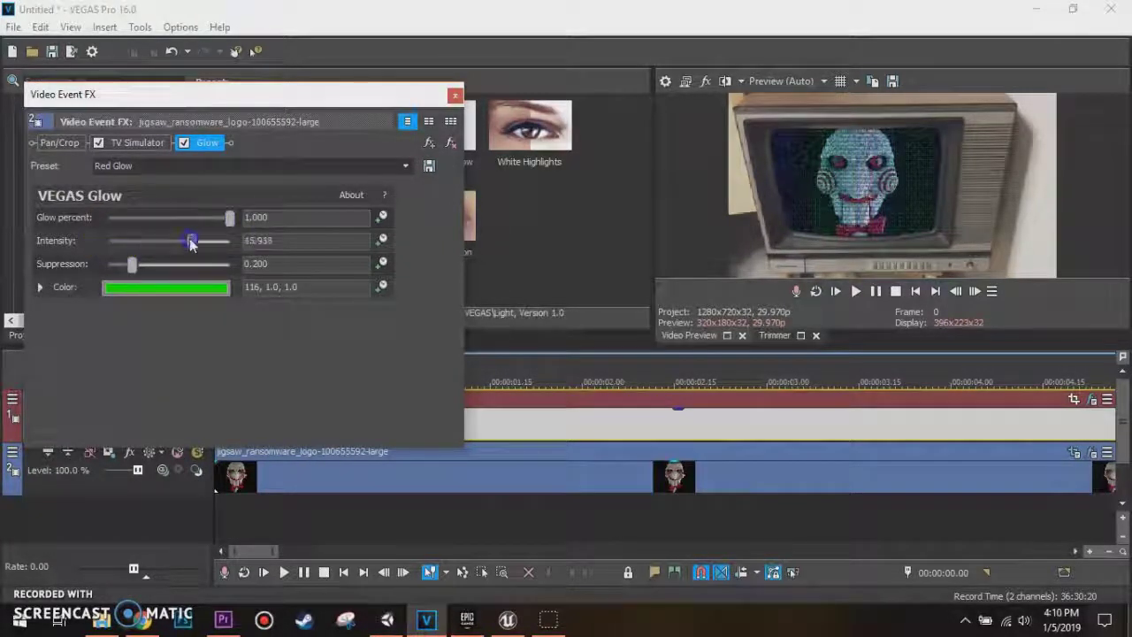
click(133, 265)
drag(221, 270, 275, 265)
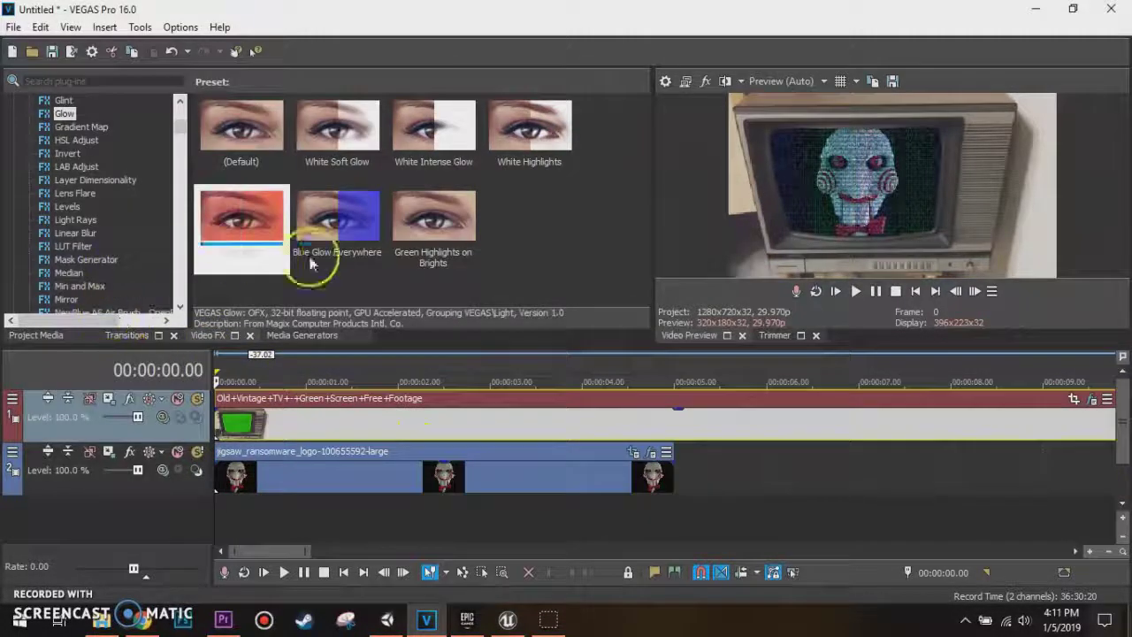
Step: Apply the default Glow preset to the jigsaw event and set its color to dark green (122, 1.0, 0.56)
drag(222, 136, 274, 461)
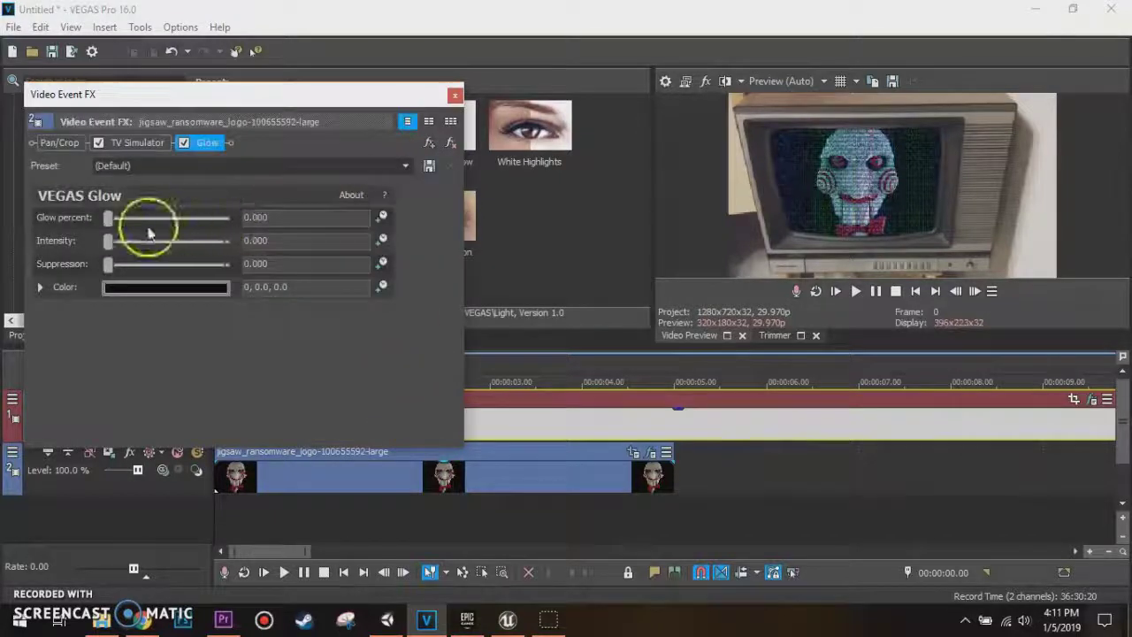
click(180, 289)
drag(99, 469, 76, 494)
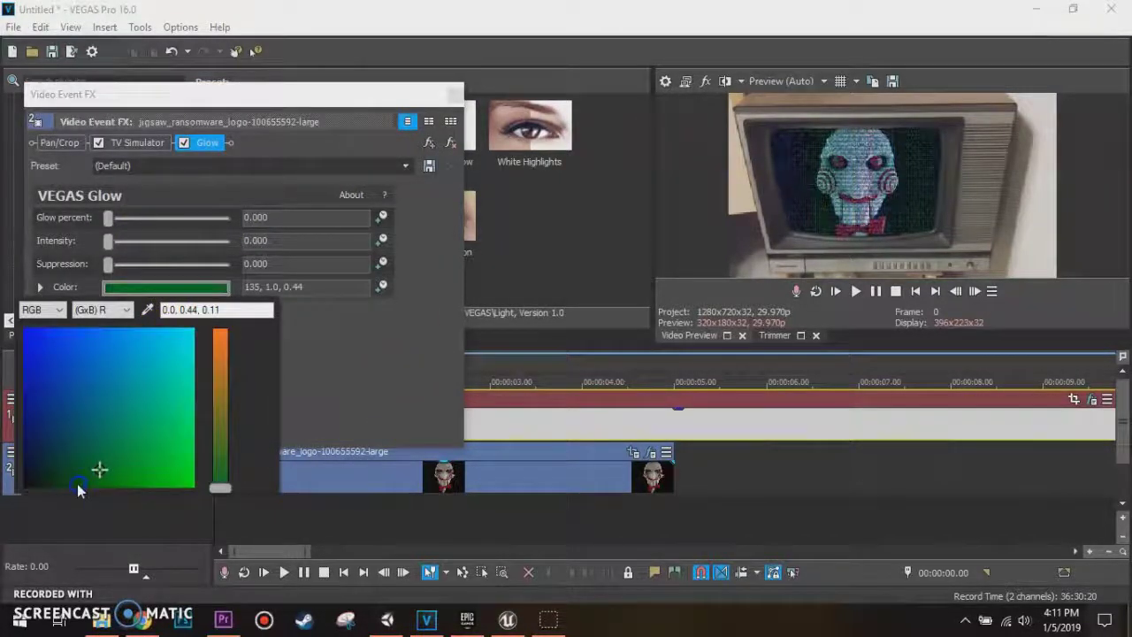
click(118, 486)
click(393, 402)
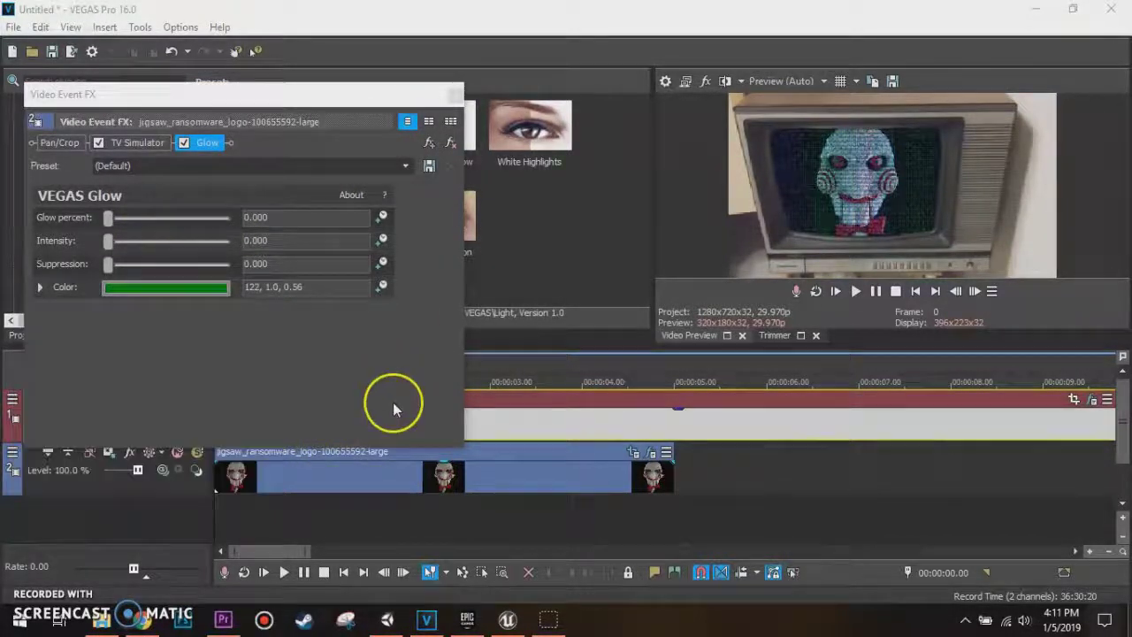
Step: Set the Glow effect's glow percent to 0.857 and intensity to 1.361, and open the event's plug-in chooser
drag(109, 218, 212, 218)
drag(109, 241, 116, 241)
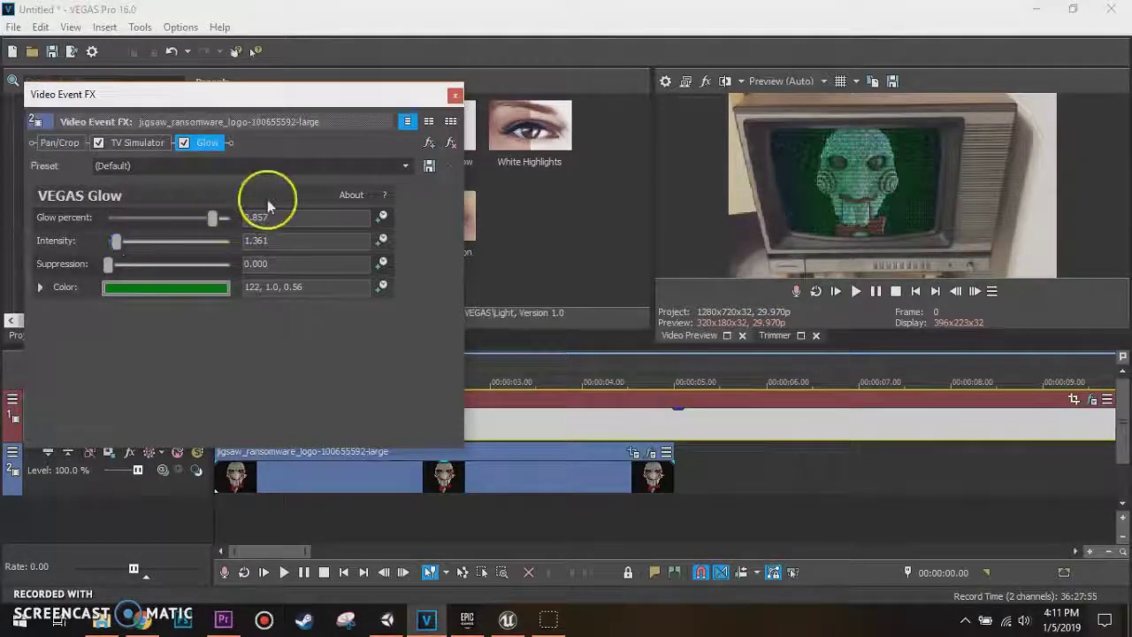
click(433, 143)
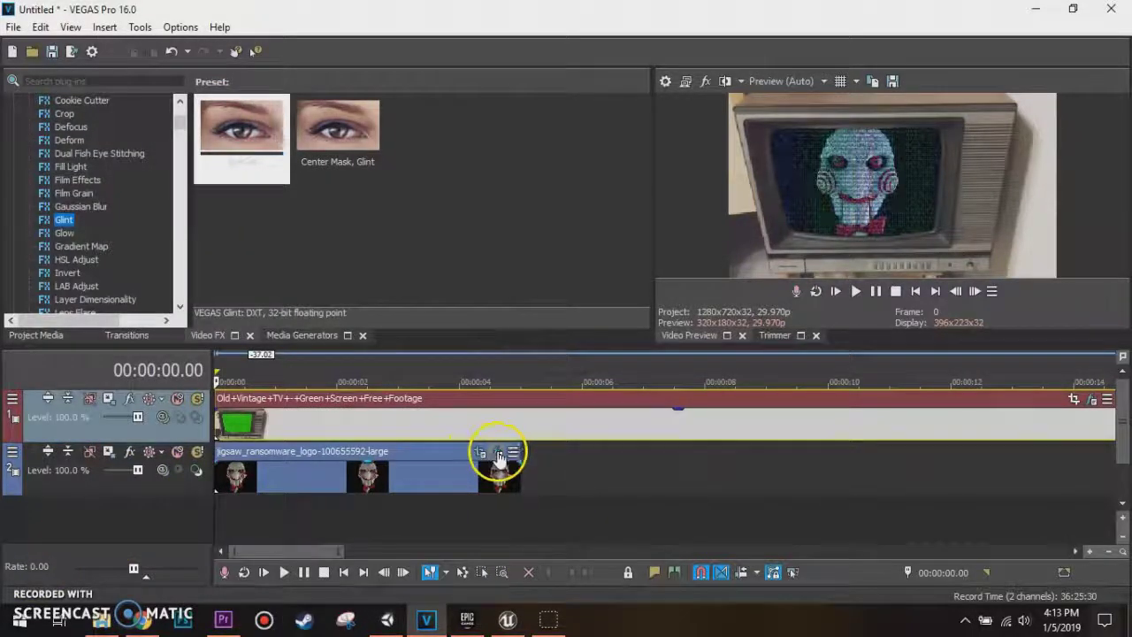
Step: Open the jigsaw event's TV Simulator settings and check the scan phasing value
click(498, 453)
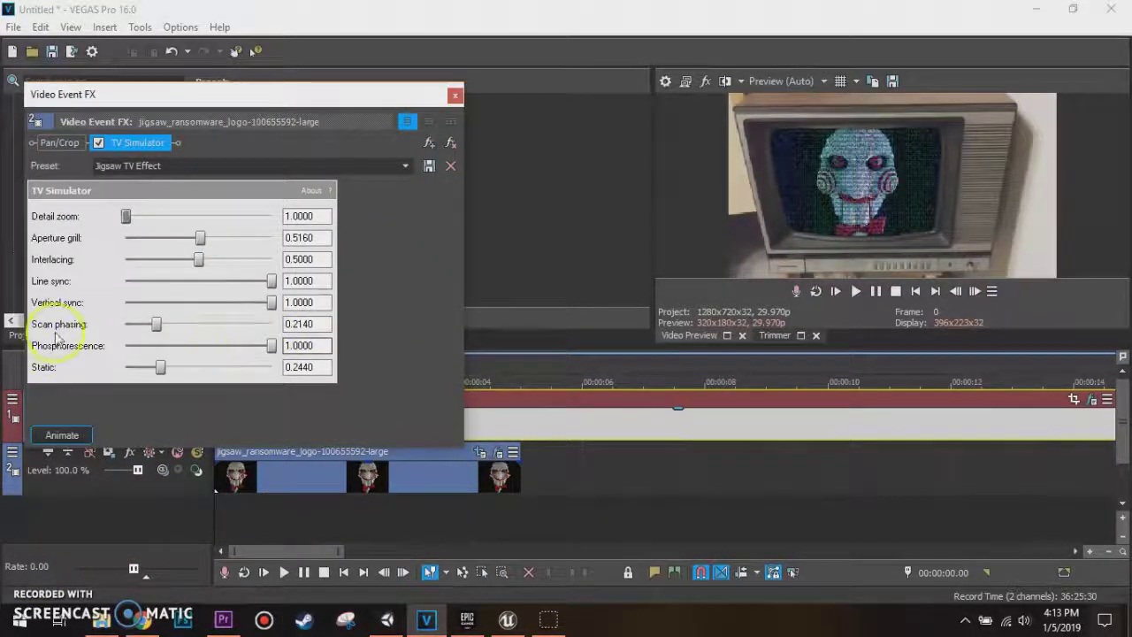
click(284, 328)
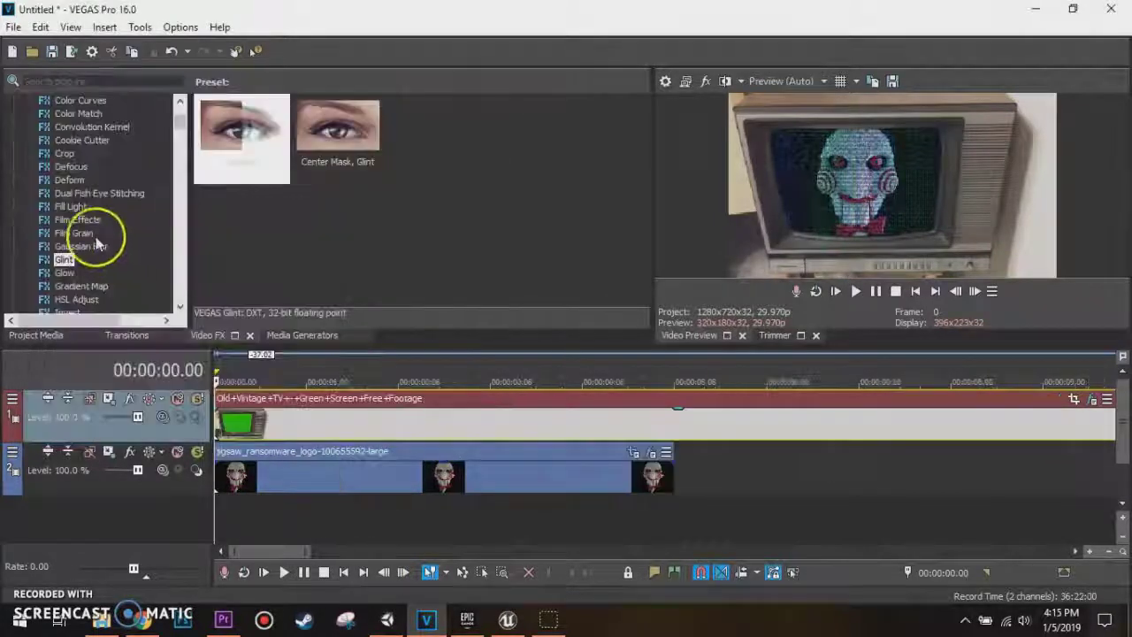
Step: Apply the Glow effect's Red Glow preset to the jigsaw event and change its color to green (125, 1.0, 0.84)
click(65, 273)
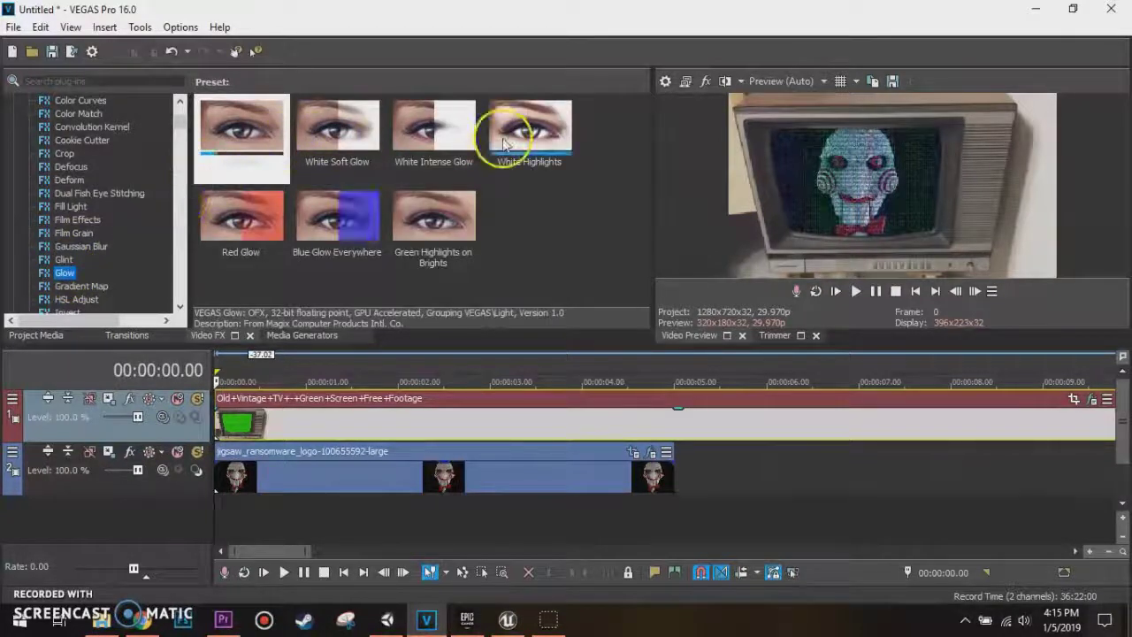
click(263, 222)
drag(263, 222, 407, 480)
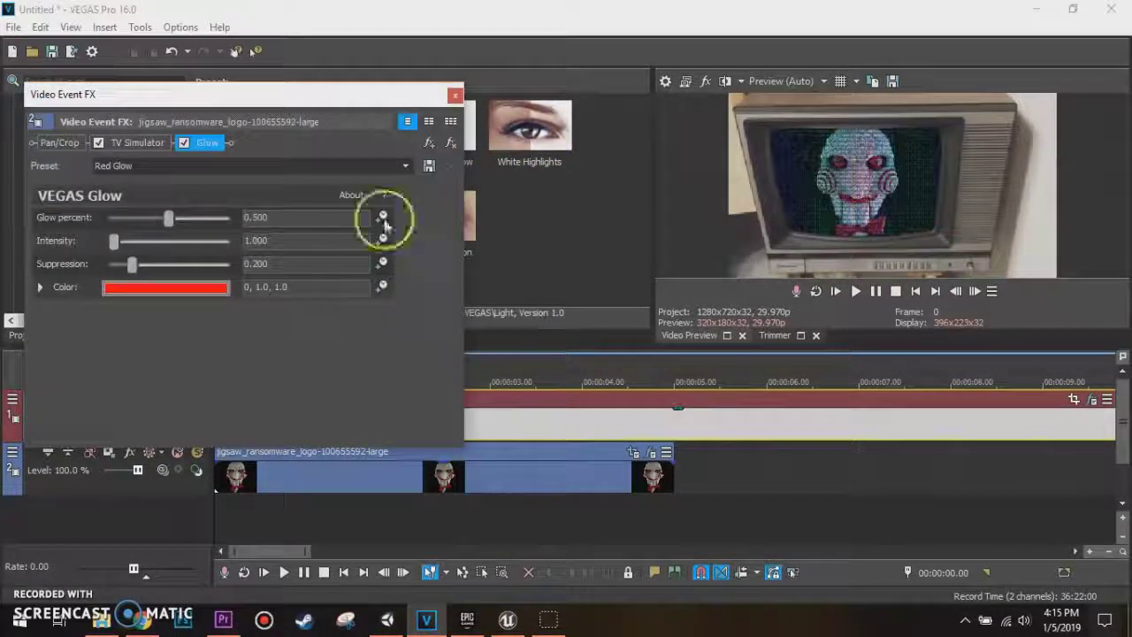
click(168, 288)
mouse_move(221, 438)
mouse_down()
mouse_move(221, 477)
mouse_move(224, 434)
mouse_up()
click(196, 353)
Step: Set Glow's suppression to 0, intensity to 0.680 and glow percent to 0, and save the settings as preset "Jig TV Effect"
drag(270, 264, 208, 262)
text(0)
key(Return)
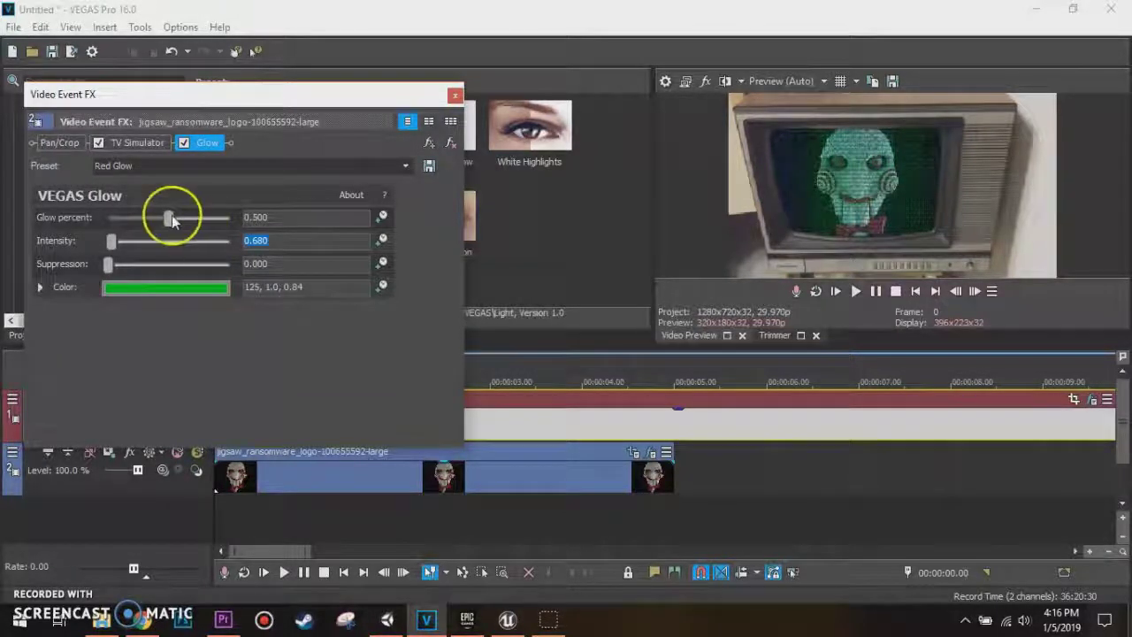
click(281, 217)
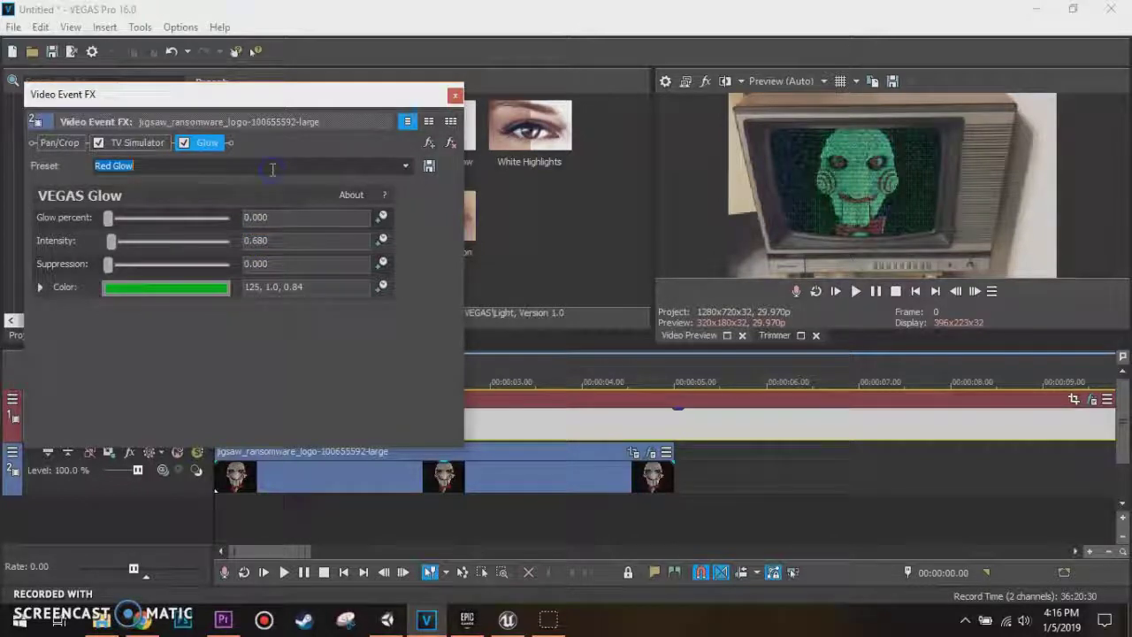
text(Jig TV Effect)
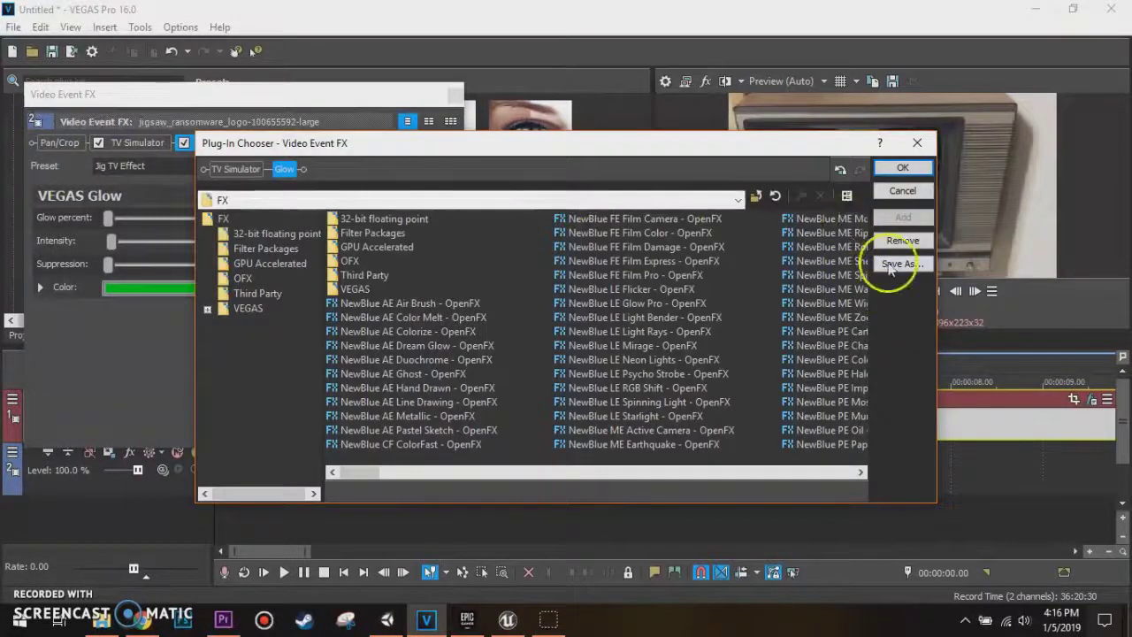
Step: Try to save the event's effect chain as a plug-in package named "Jigsaw TV Effect", declining to replace the existing package
click(887, 264)
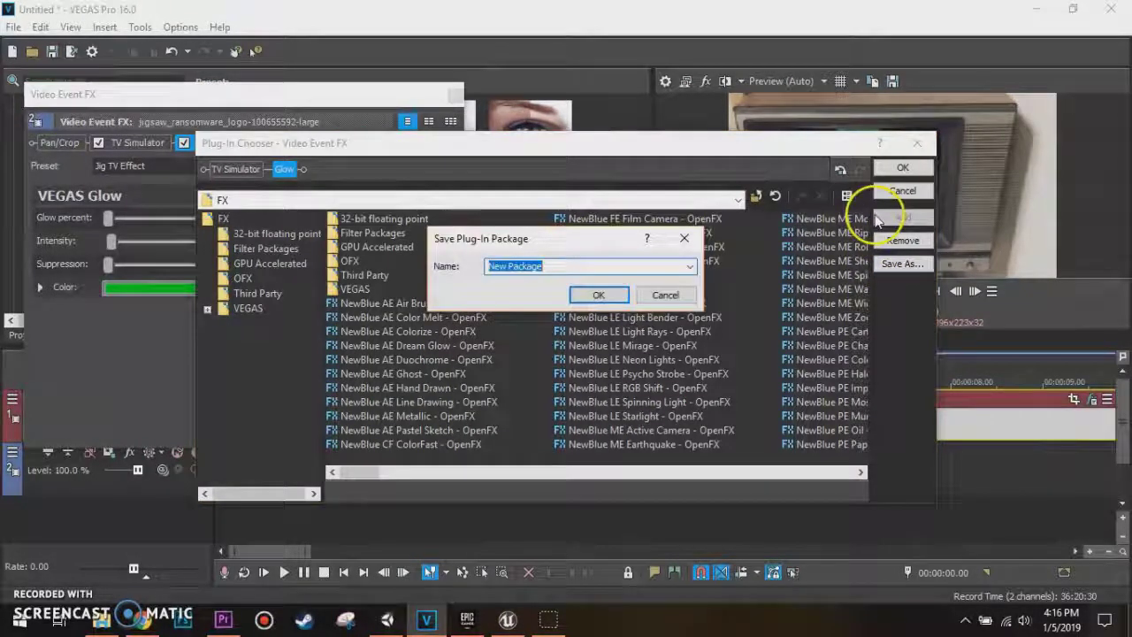
text(Jigsaw TV Effe)
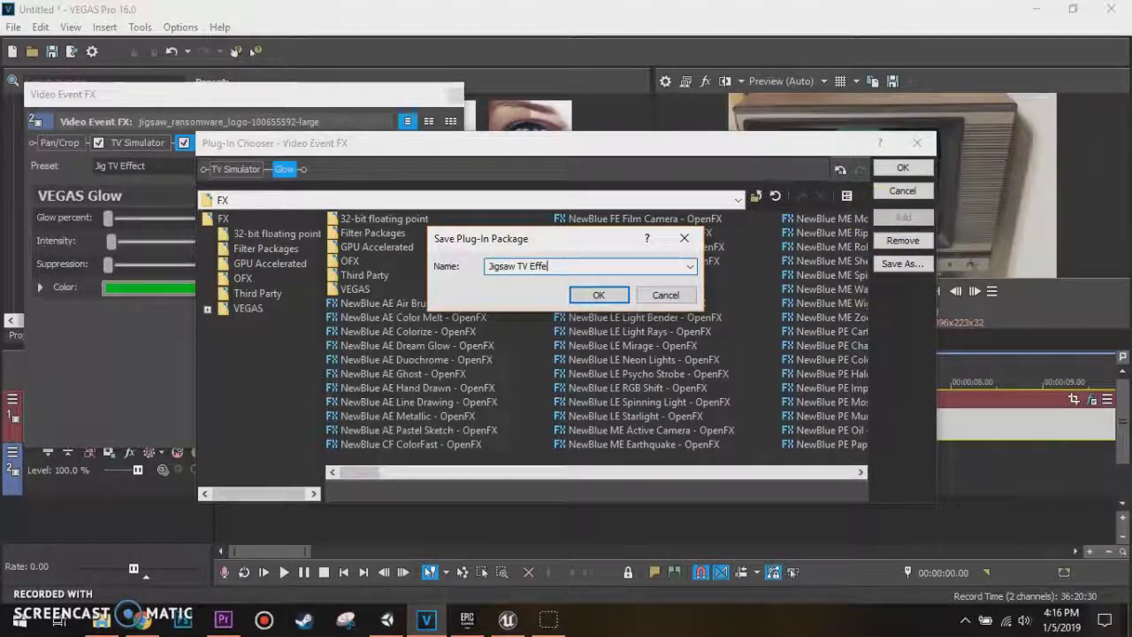
text(ct)
key(Return)
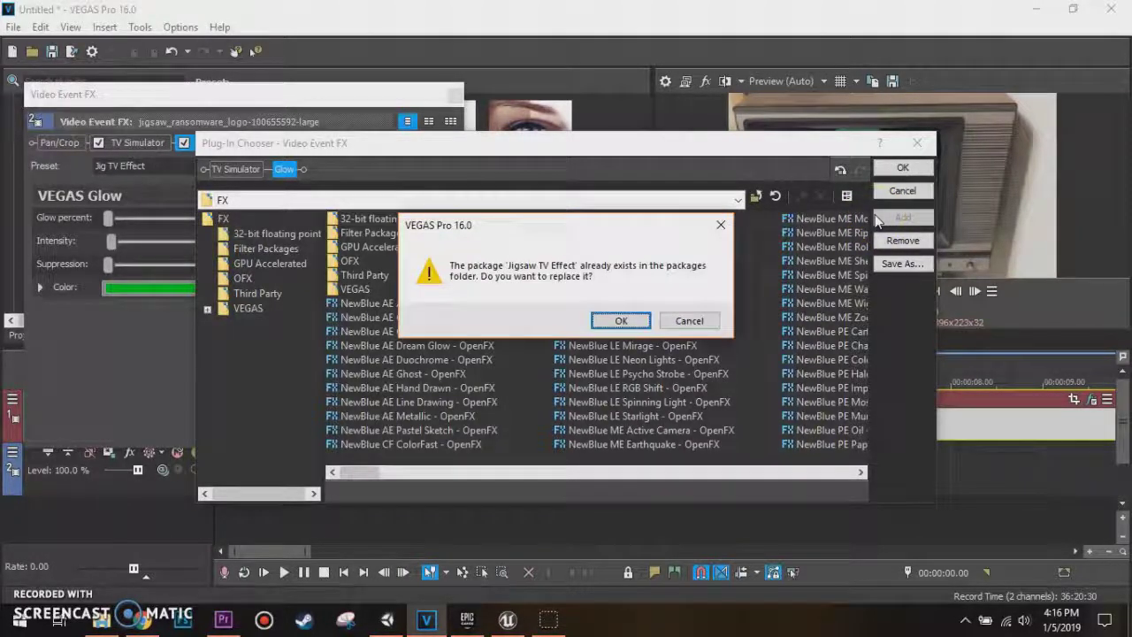
click(689, 320)
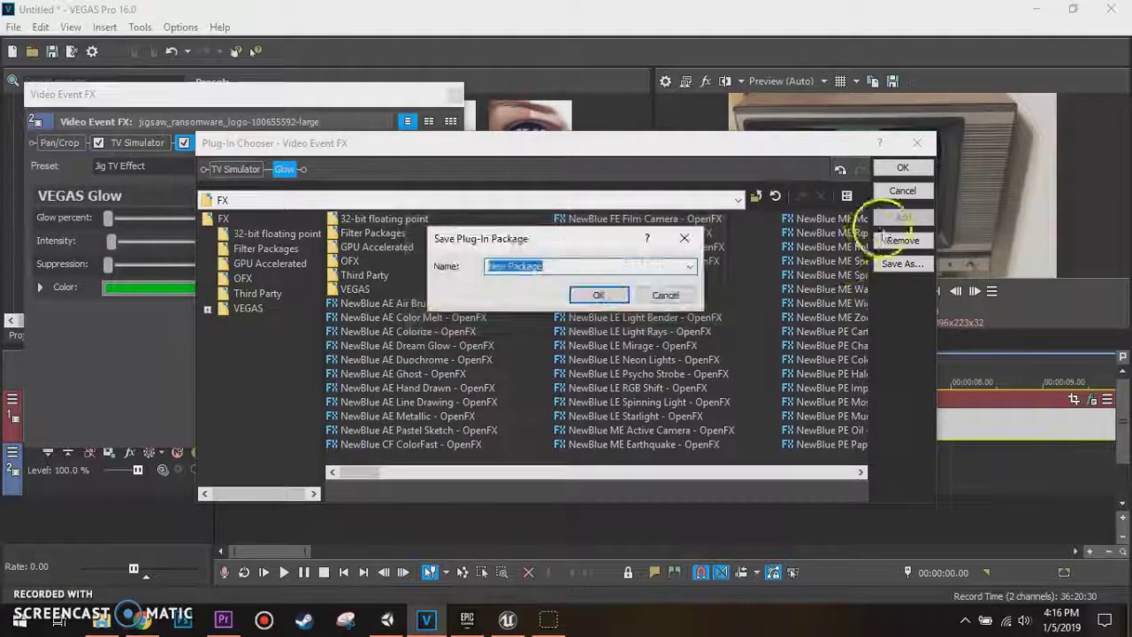
Step: Save the TV Simulator and Glow chain as a plug-in package named "Jigsaw TV Color Effect" and close the plug-in chooser
click(602, 266)
drag(602, 266, 450, 246)
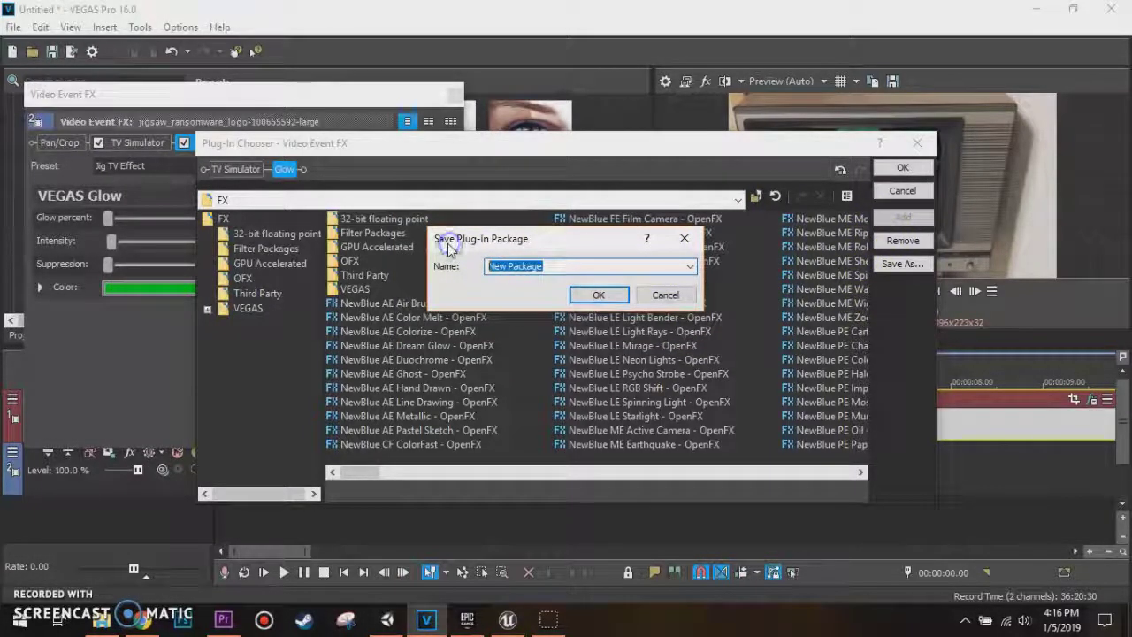
text(Jigsaw)
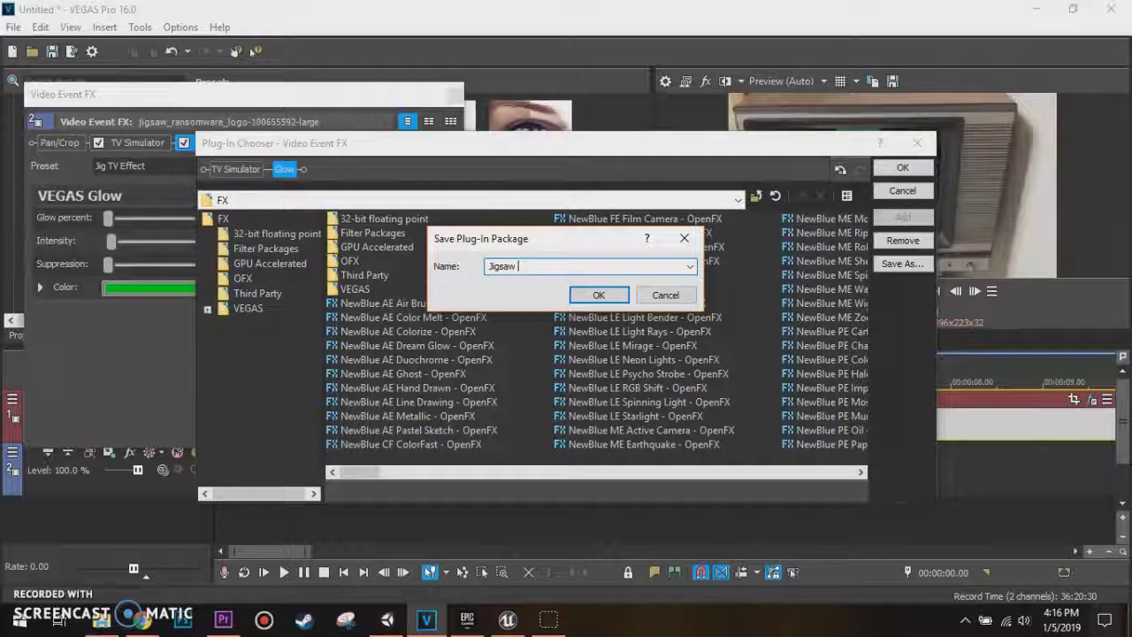
text(TV Color)
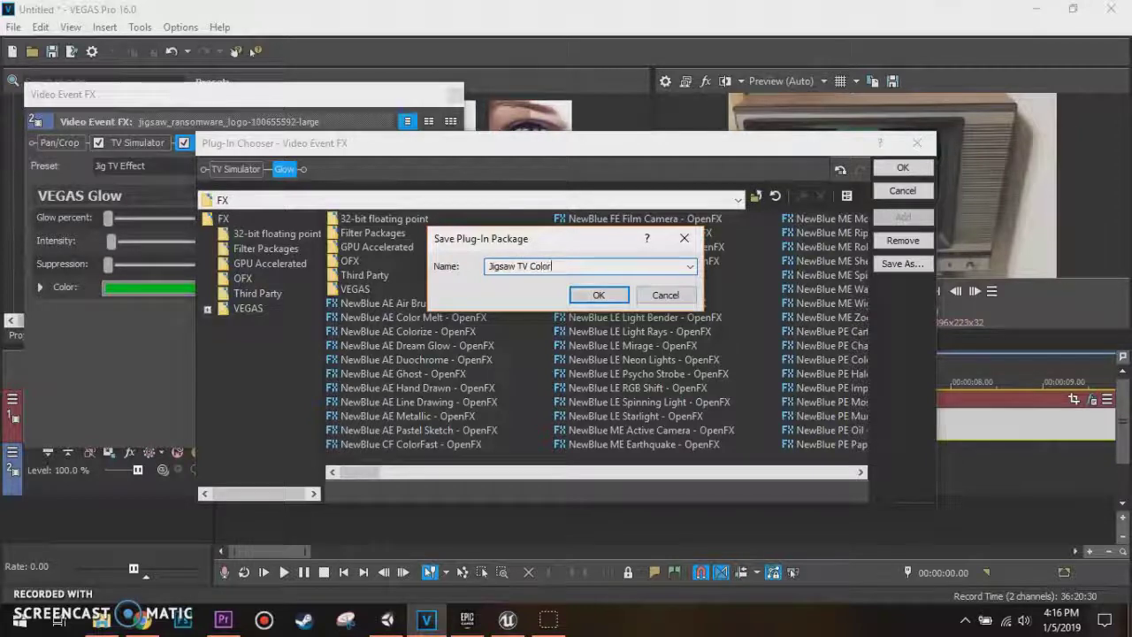
text( Effect)
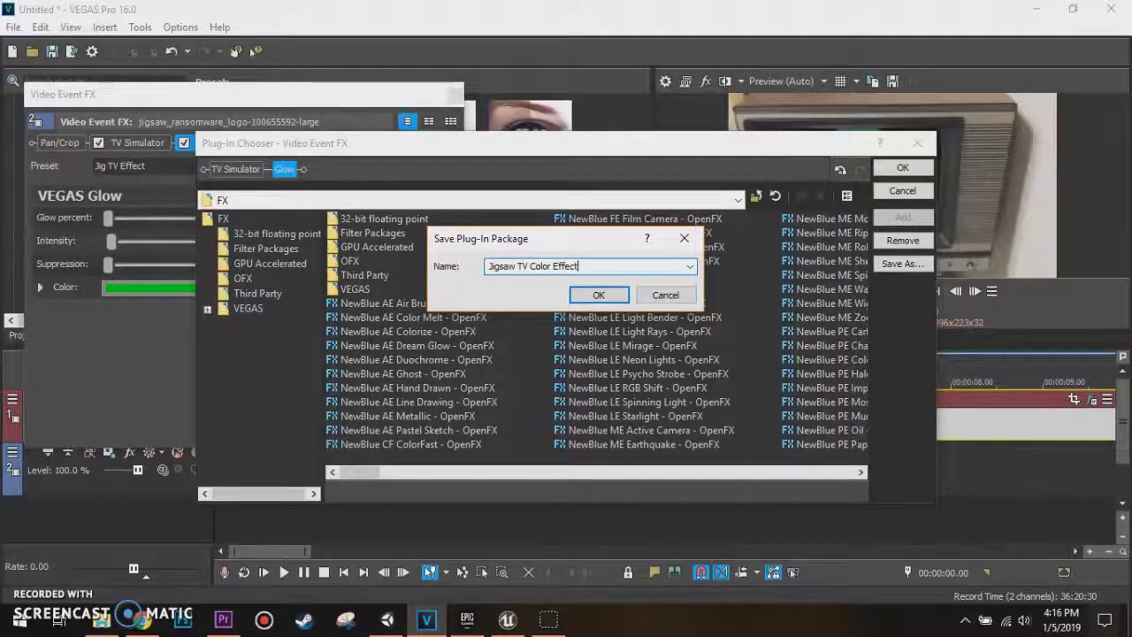
key(Return)
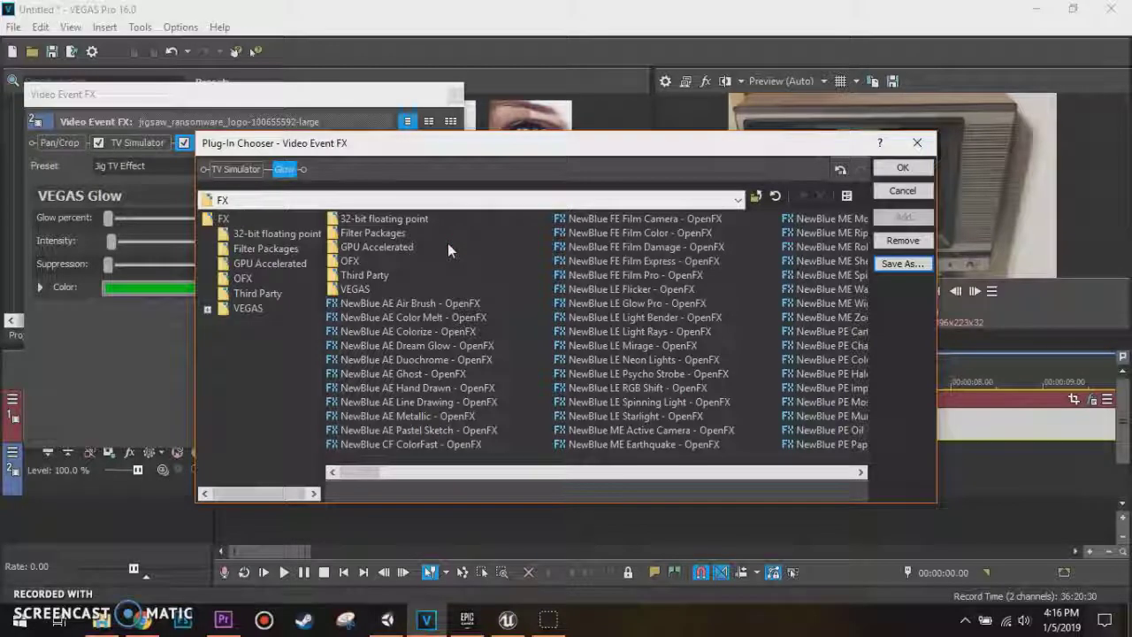
scroll(728, 374, down, 5)
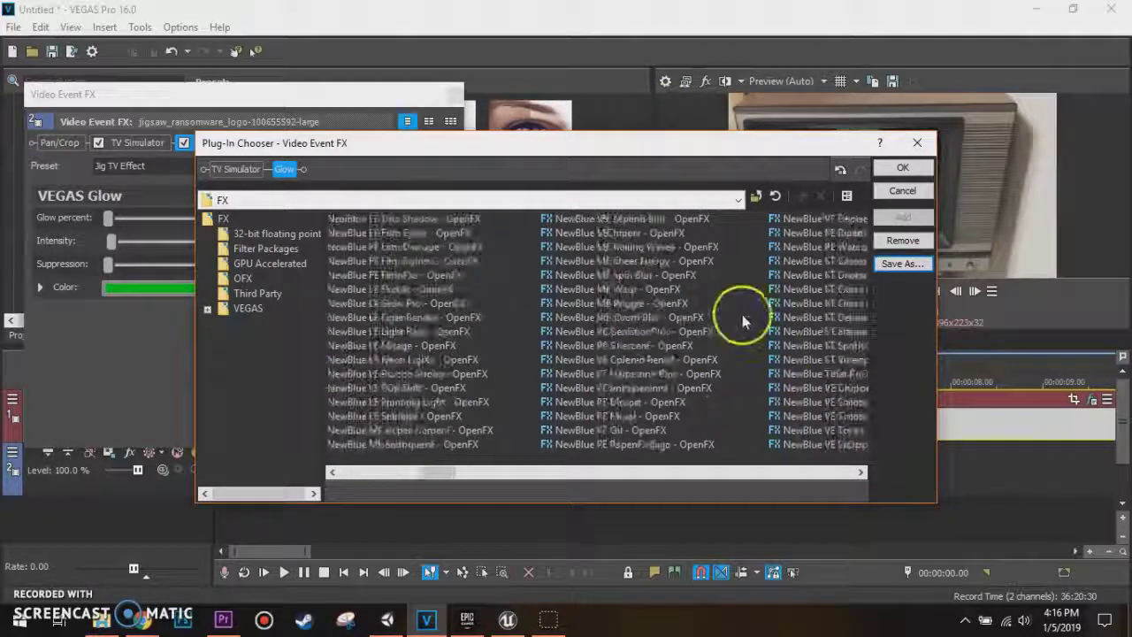
scroll(743, 325, down, 3)
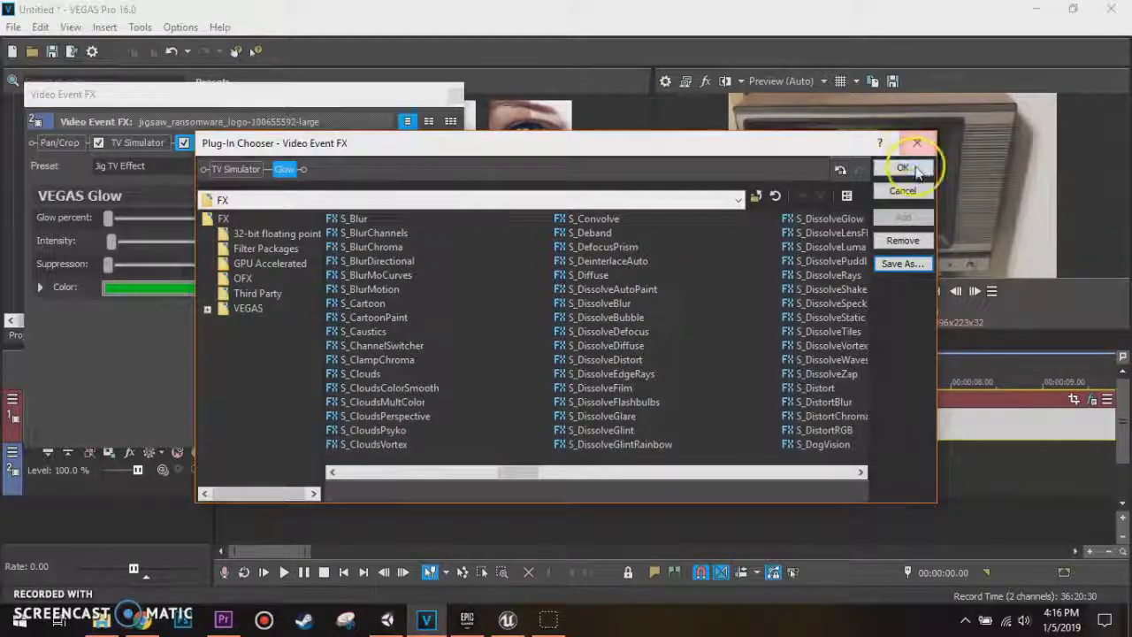
click(903, 167)
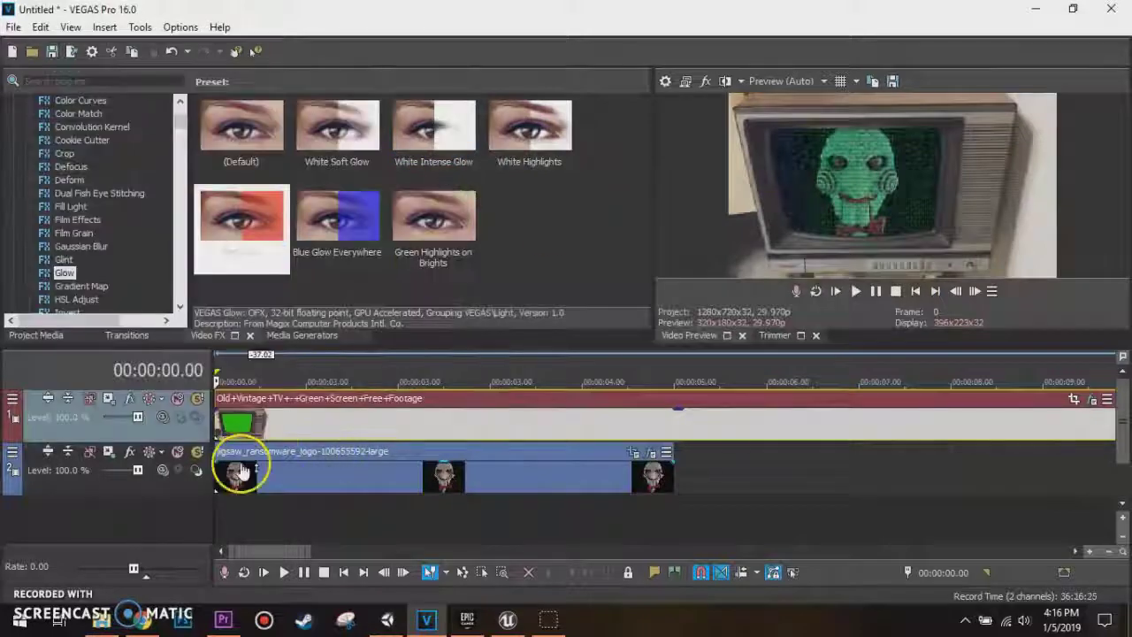
right_click(85, 487)
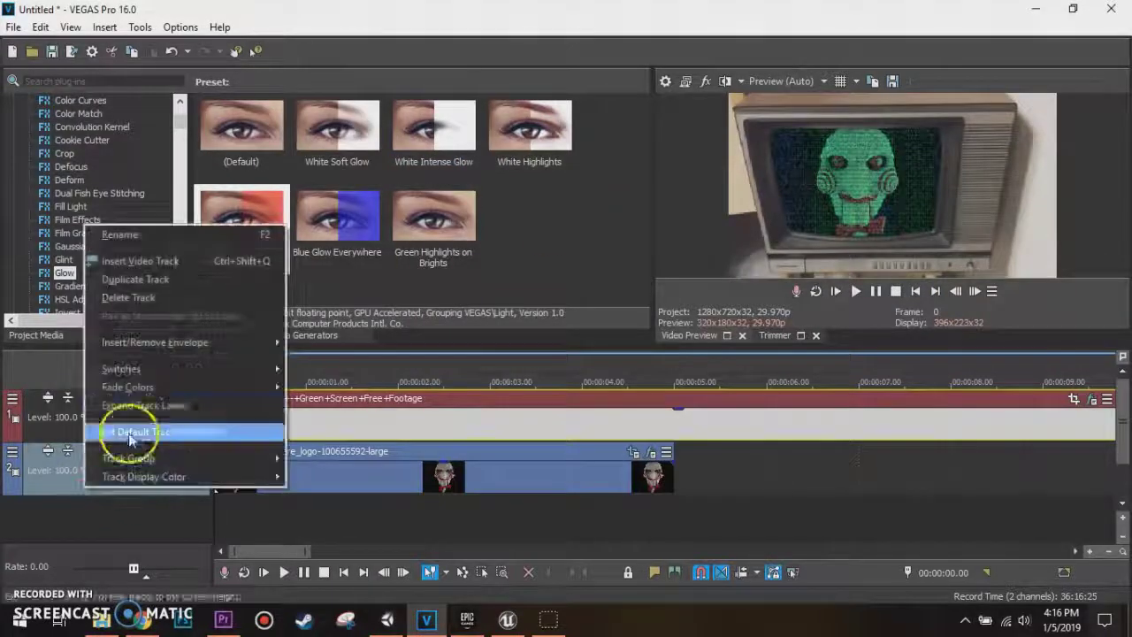
click(115, 261)
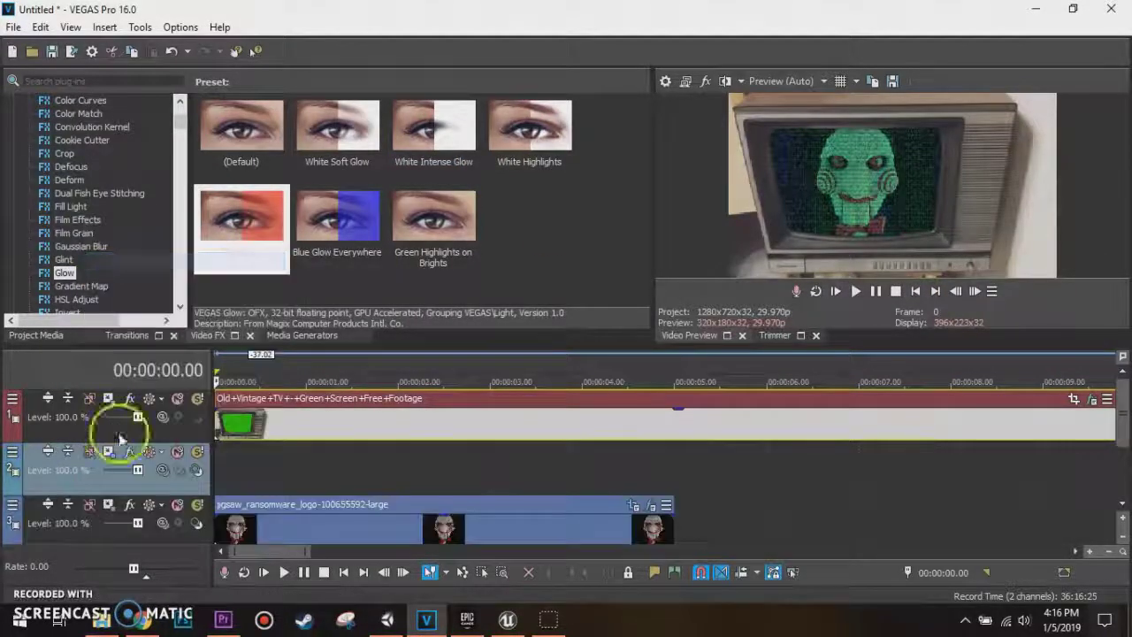
right_click(72, 485)
click(119, 298)
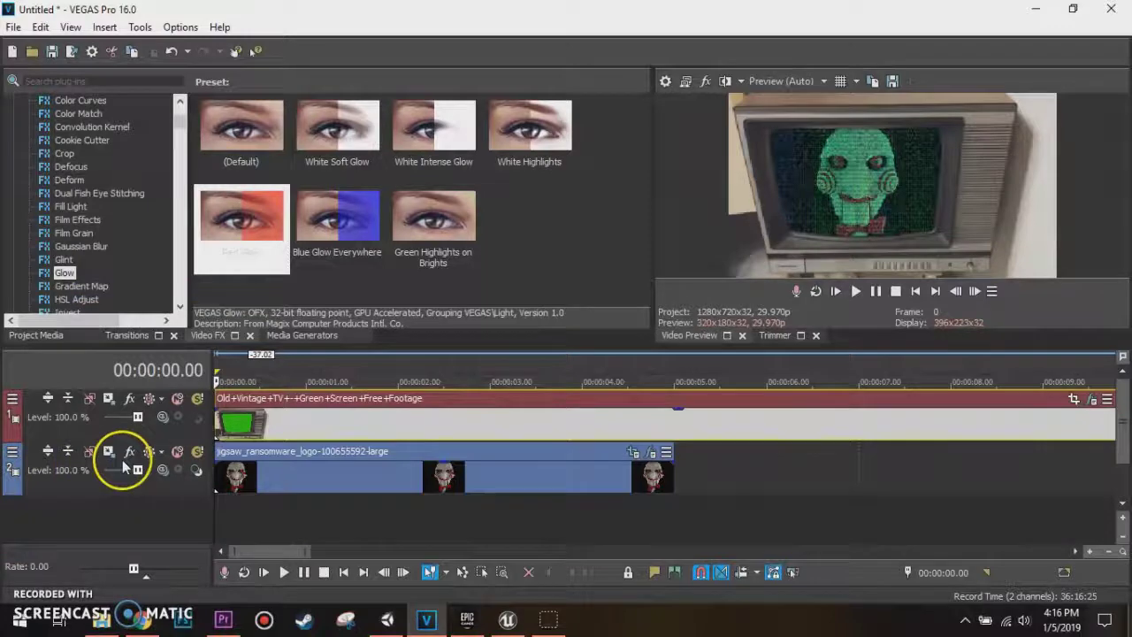
right_click(80, 485)
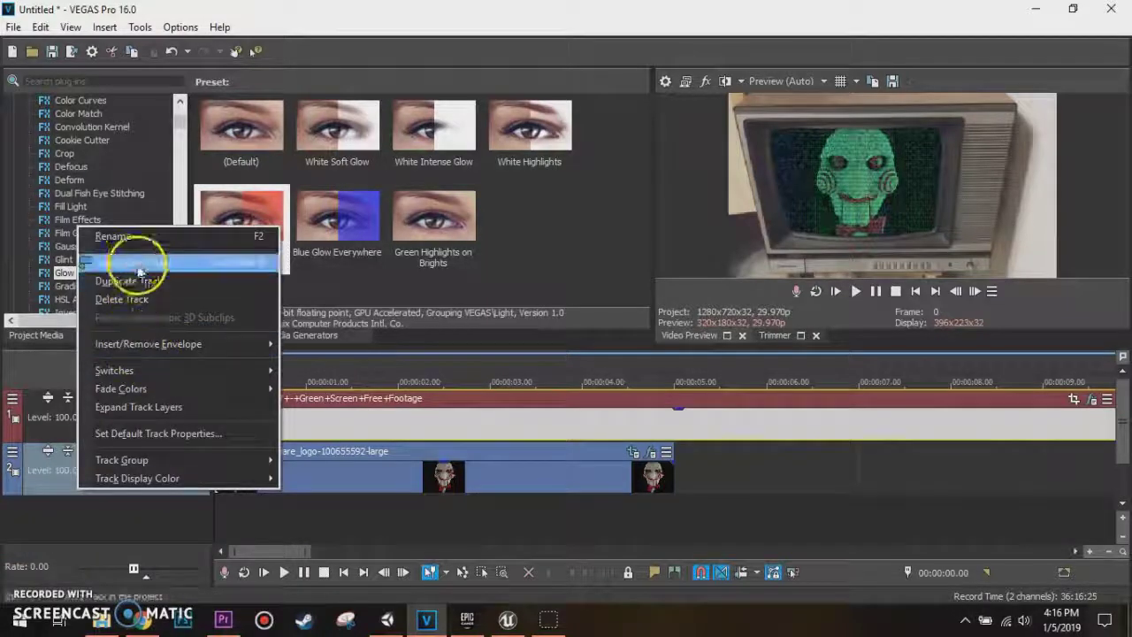
click(124, 298)
Step: Insert an audio track and place the "Jigsaw (Saw) Official" WAV from the Audacity folder at its start
click(105, 27)
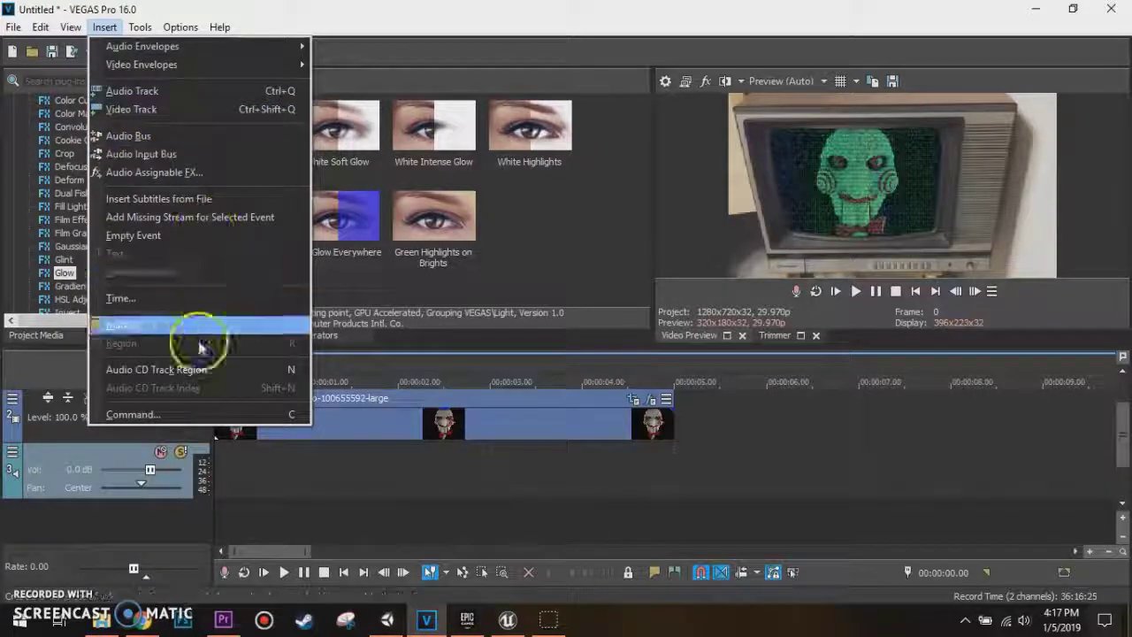
click(92, 543)
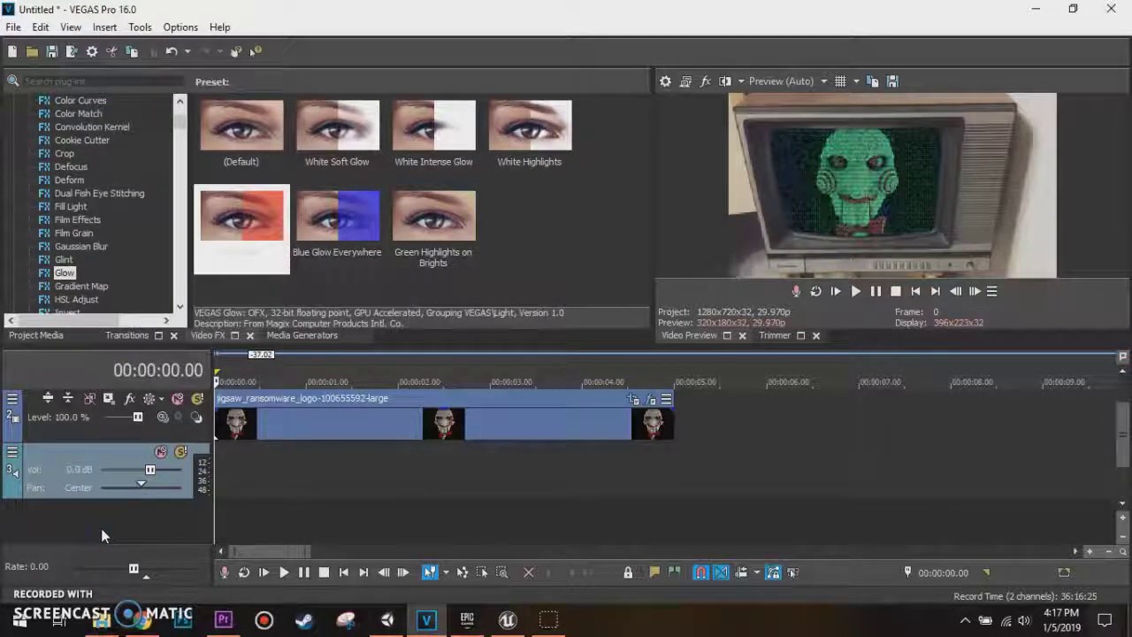
click(66, 555)
click(103, 620)
drag(1033, 285, 235, 474)
Step: Return to VEGAS Pro and extend the jigsaw image event to the end of the audio event
click(885, 66)
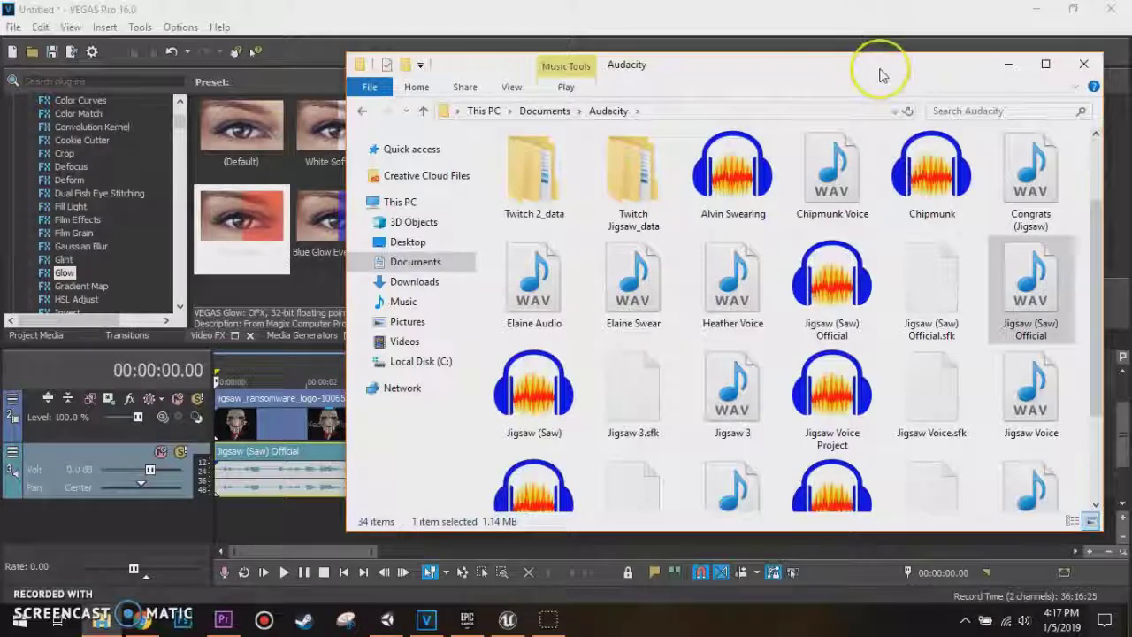
click(440, 422)
drag(440, 422, 528, 422)
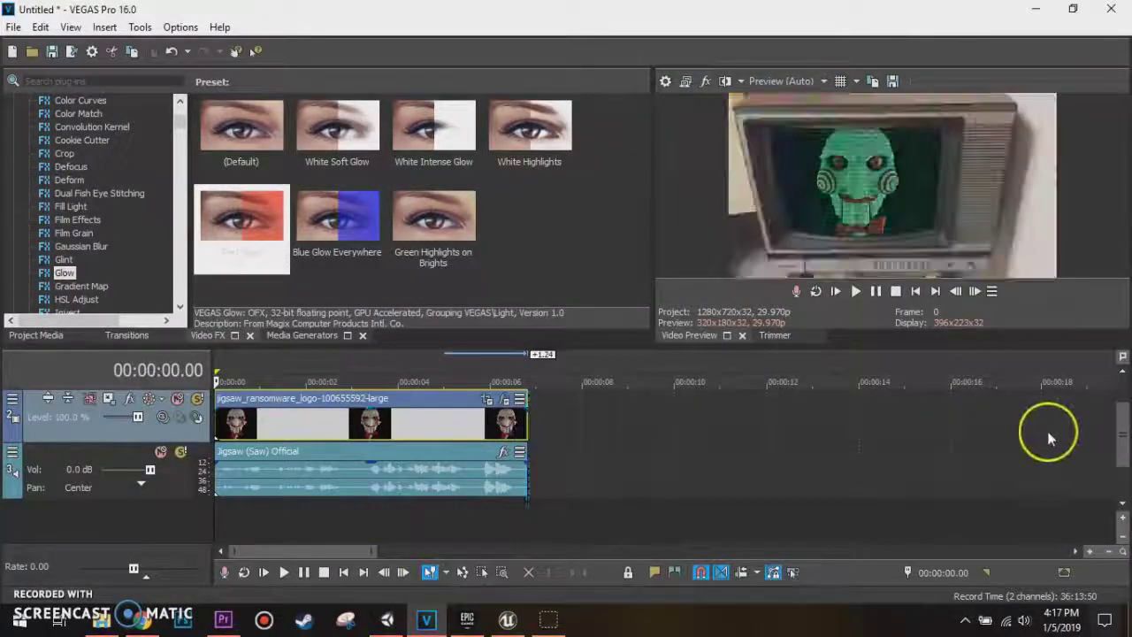
Step: Split the vintage TV footage at the end of the jigsaw and audio events, 00:00:06.24, and delete the remainder
drag(1123, 439, 1124, 411)
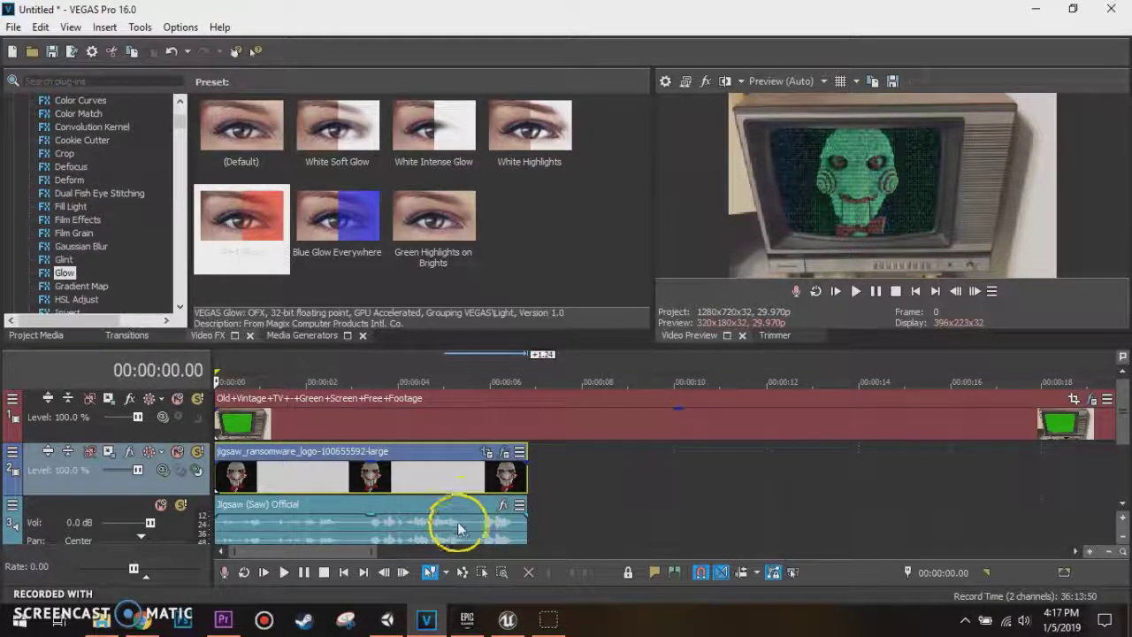
click(528, 426)
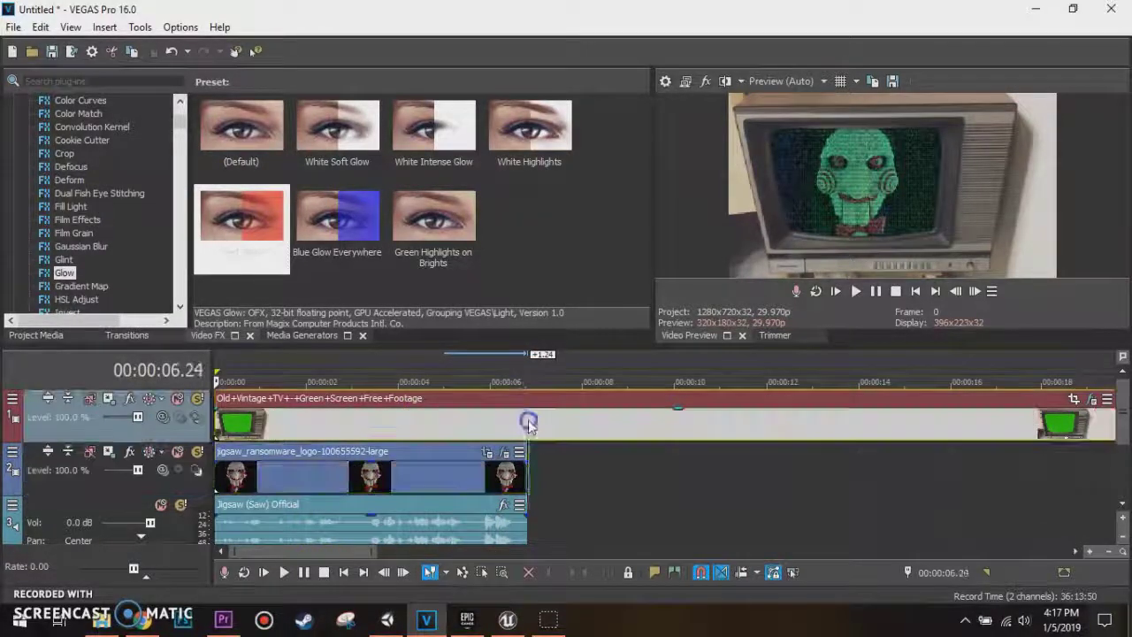
key(s)
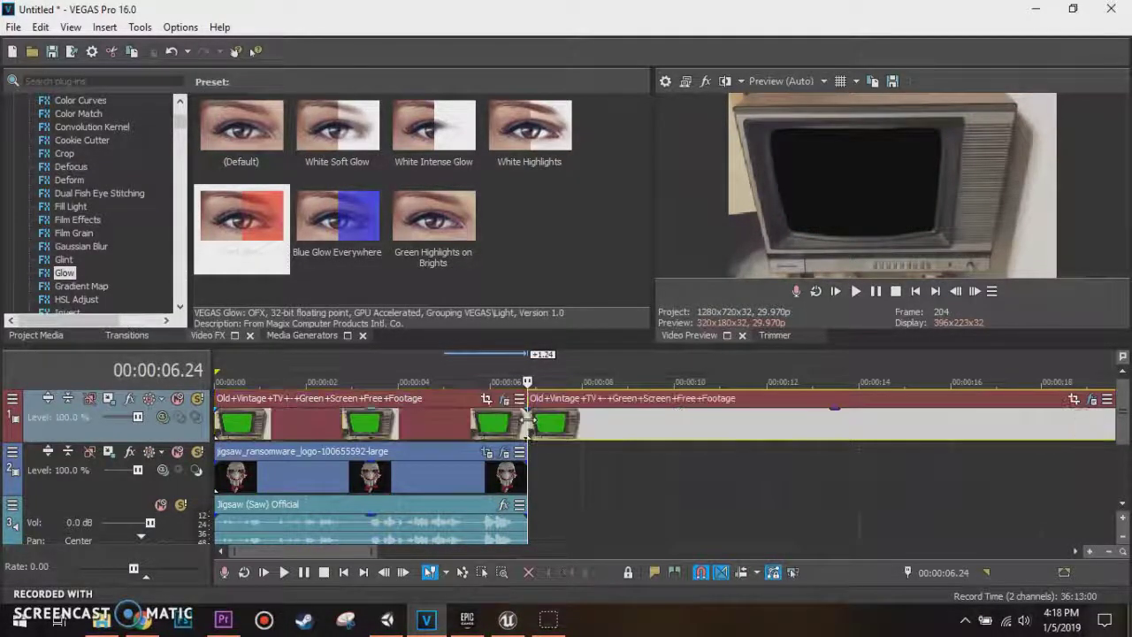
key(Delete)
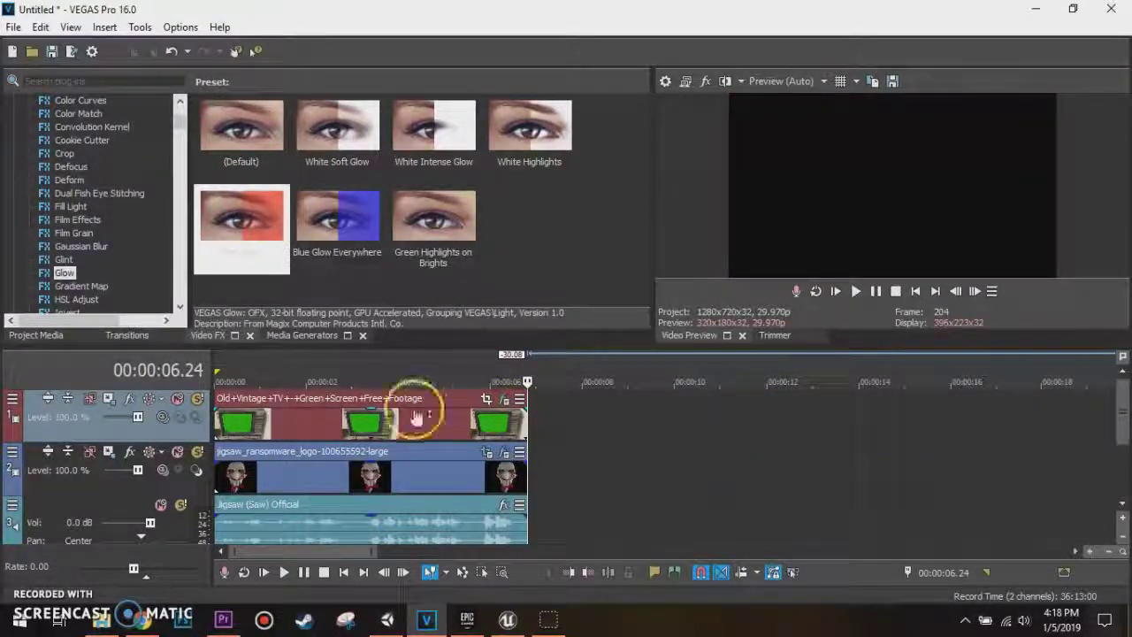
Step: Select the time range of the trimmed TV footage and play the finished composite with its audio
double_click(261, 423)
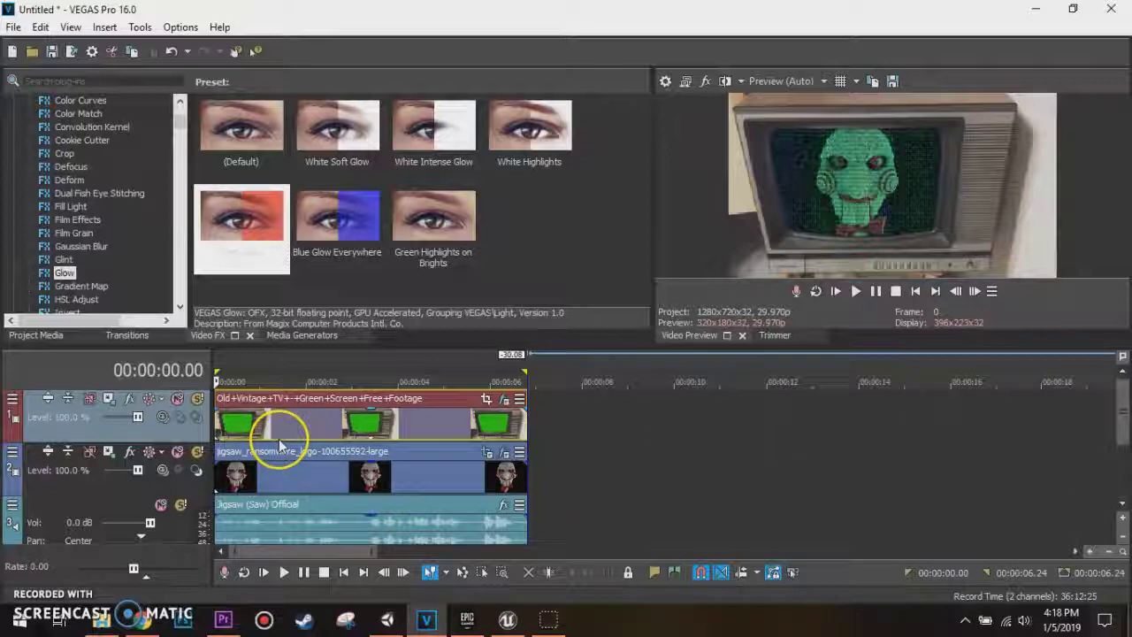
scroll(279, 445, up, 2)
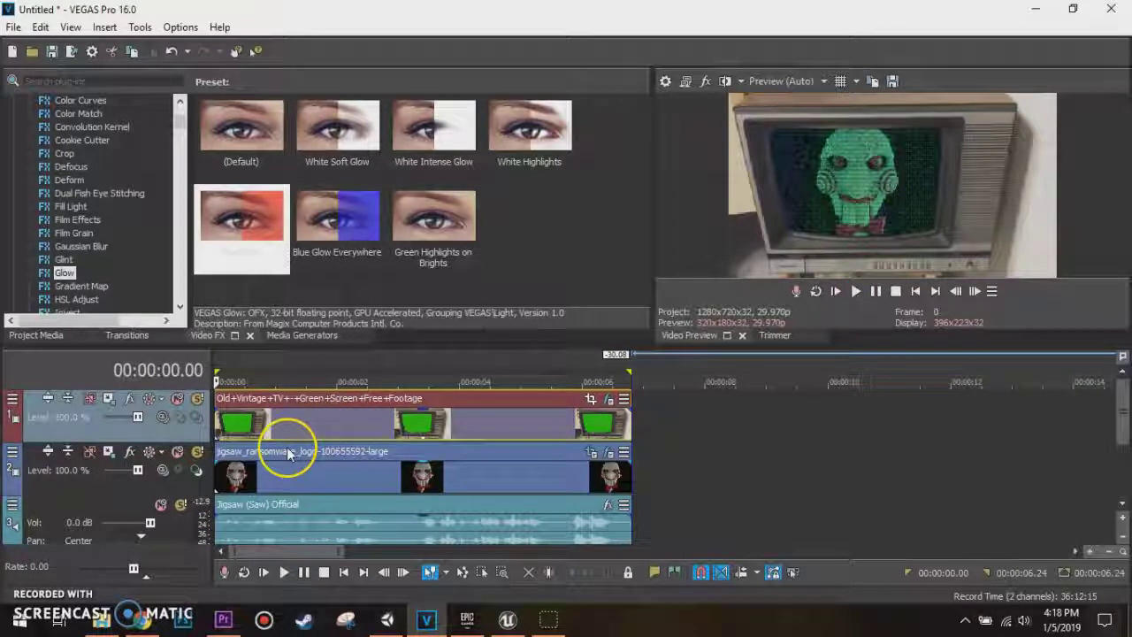
key(space)
key(space)
key(space)
key(space)
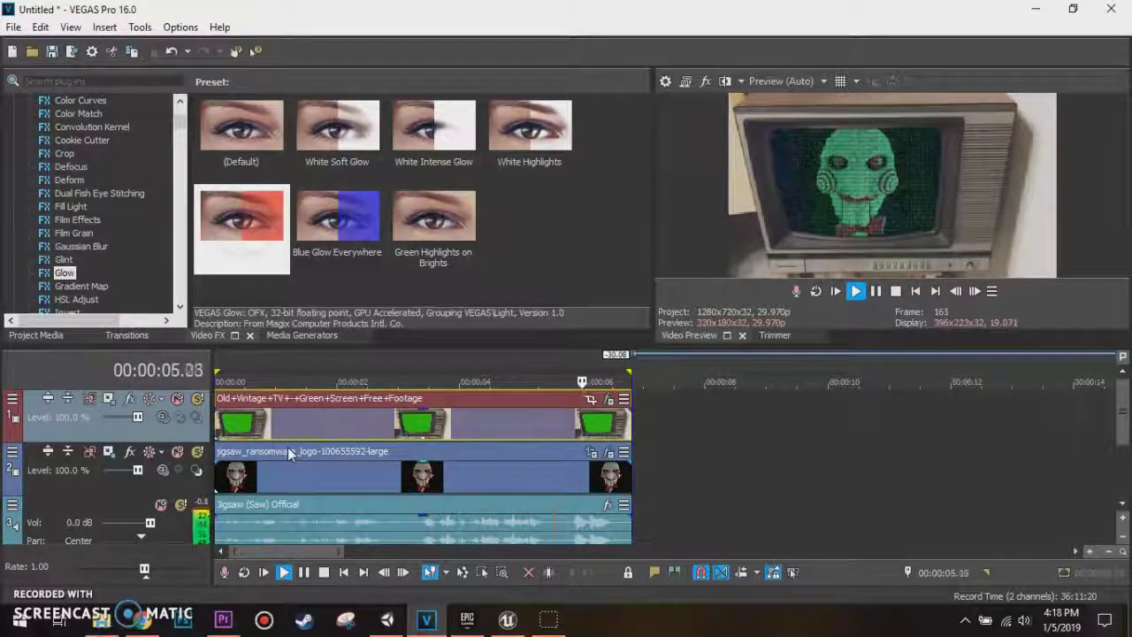
key(space)
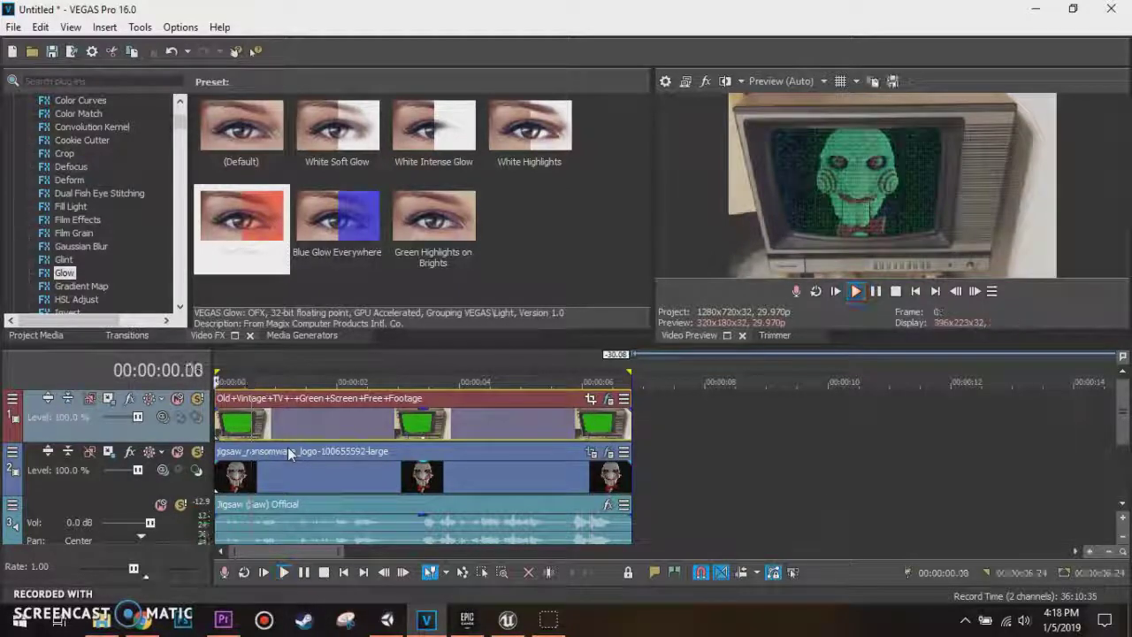
click(377, 379)
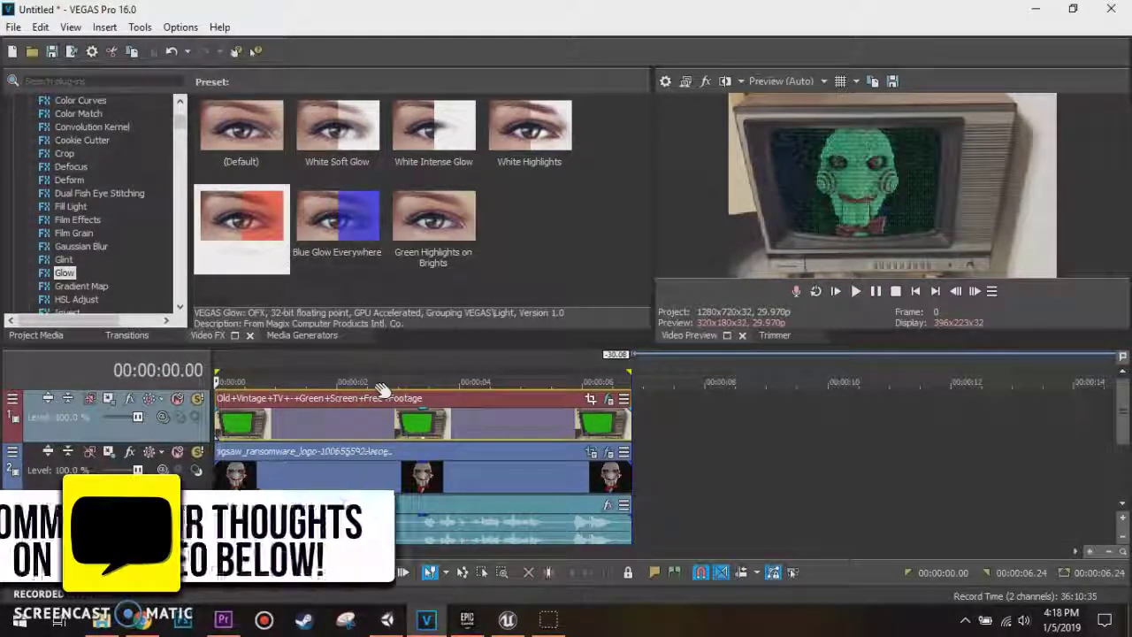